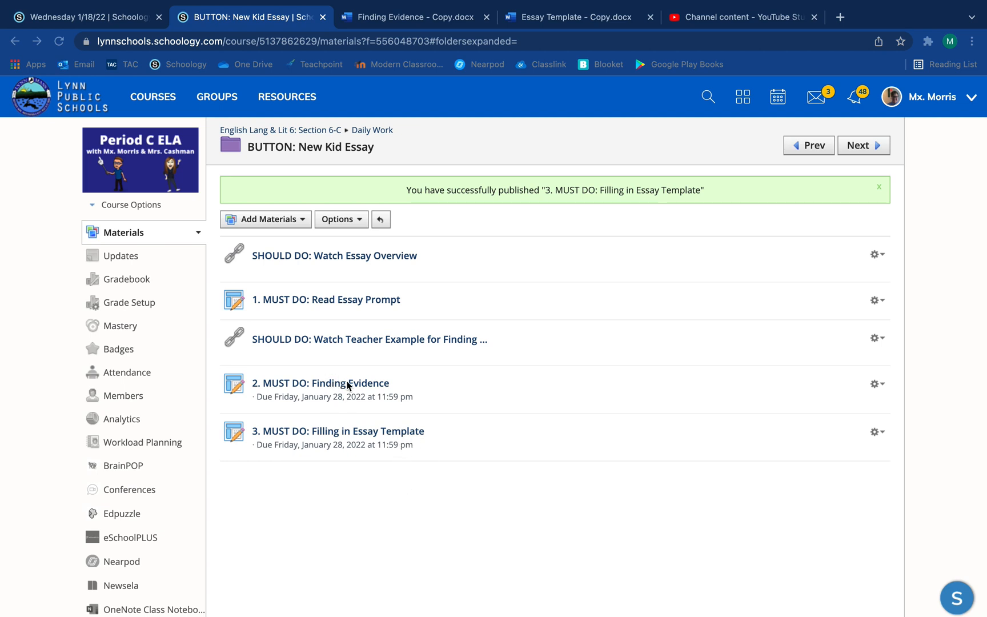
# View the "2. MUST DO: Finding Evidence" assignment page and return to the New Kid Essay folder.
pyautogui.moveTo(378, 31)
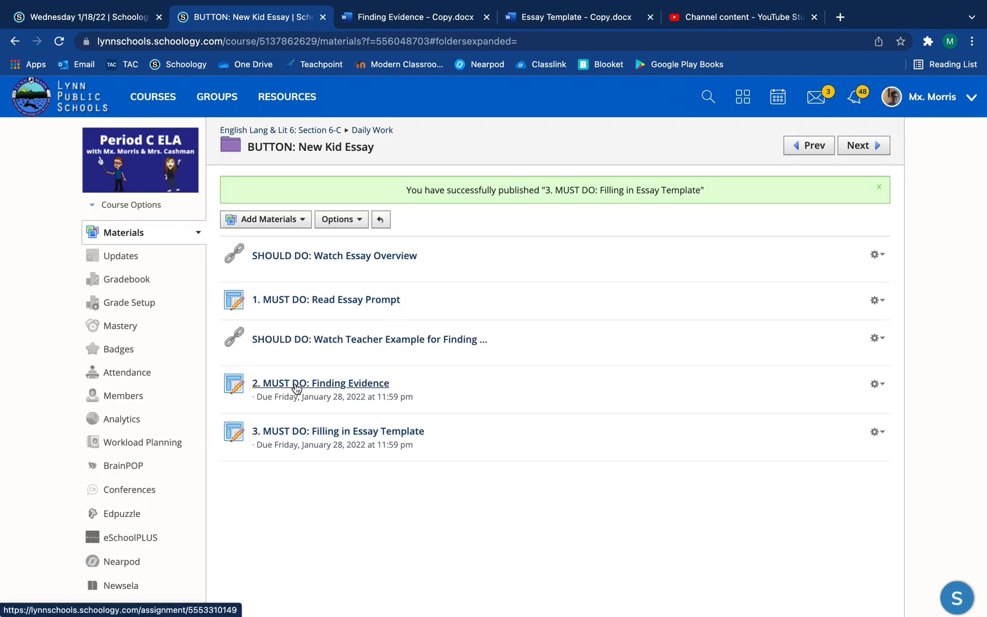
pyautogui.click(297, 389)
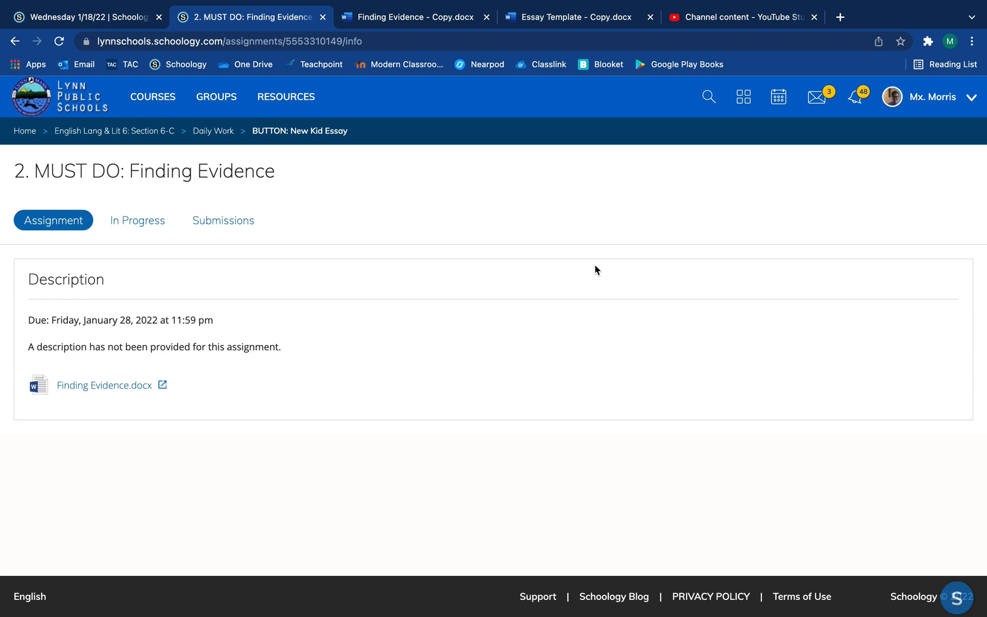
pyautogui.click(16, 41)
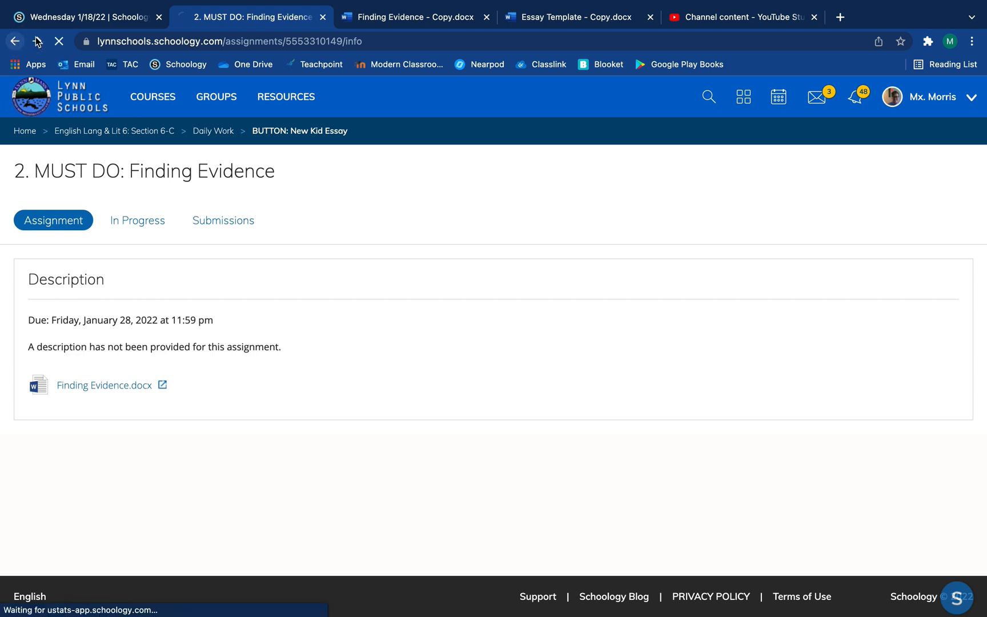
# Look over the Excerpt 1 teacher example in the Finding Evidence - Copy document.
pyautogui.click(448, 22)
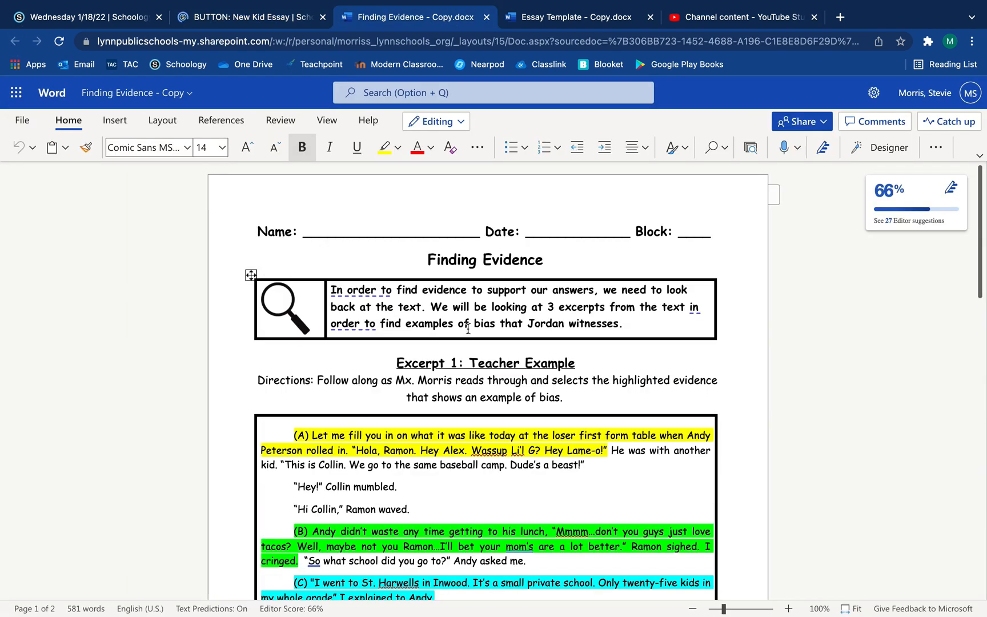
pyautogui.scroll(-5, 446, 354)
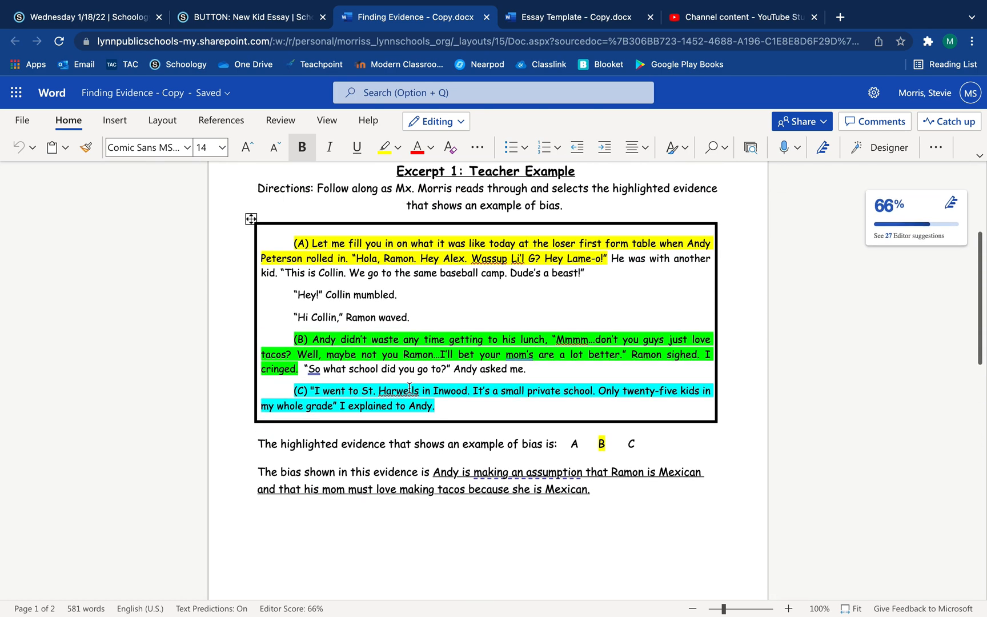
pyautogui.scroll(5, 409, 387)
pyautogui.scroll(-3, 409, 388)
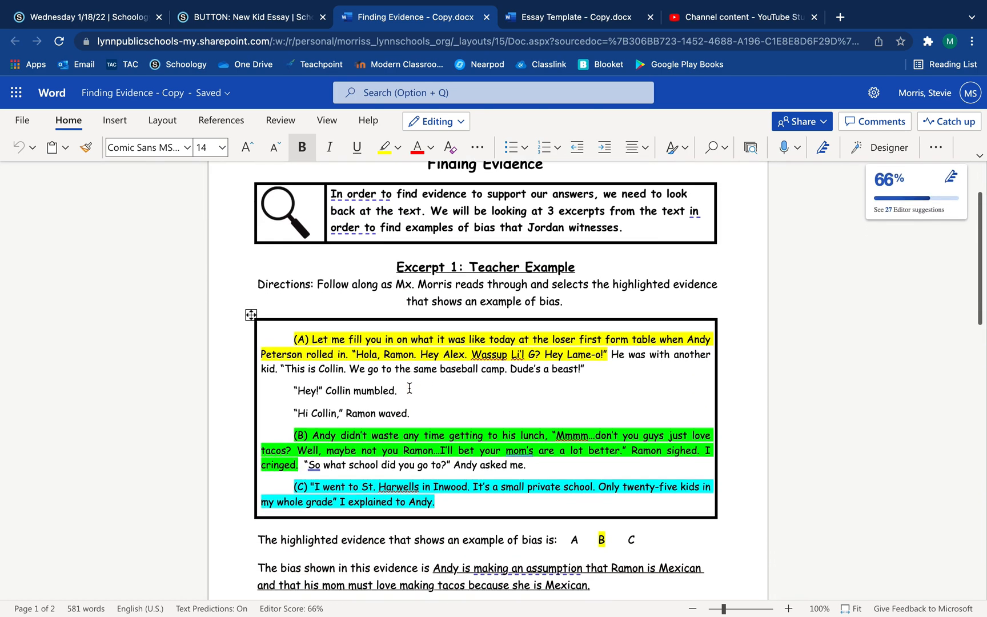
pyautogui.scroll(2, 409, 387)
# View the "3. MUST DO: Filling in Essay Template" assignment, then place the cursor after the introduction's opening phrase in Essay Template - Copy.
pyautogui.click(204, 18)
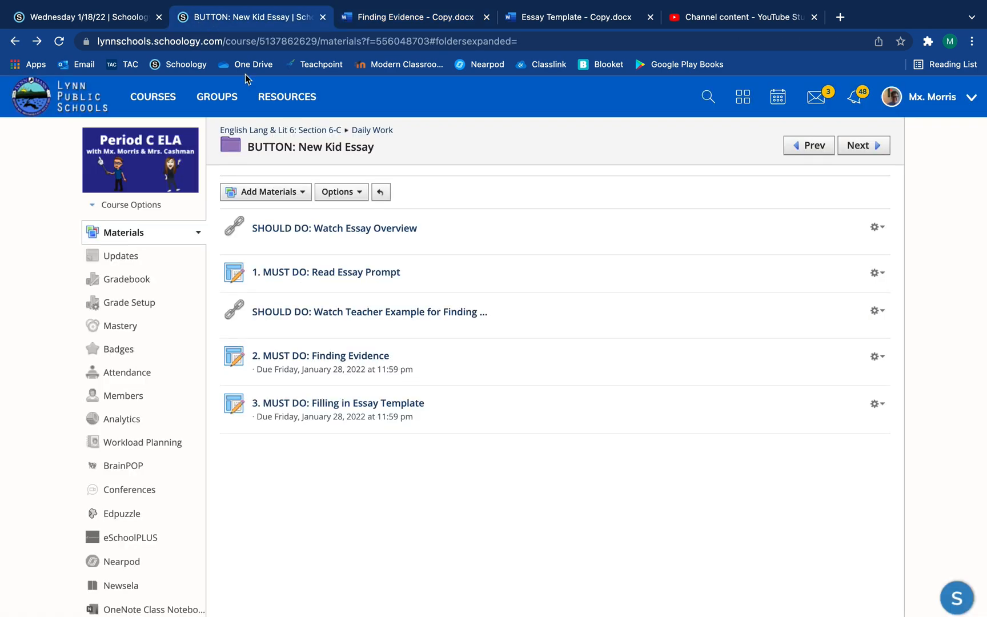
pyautogui.click(334, 410)
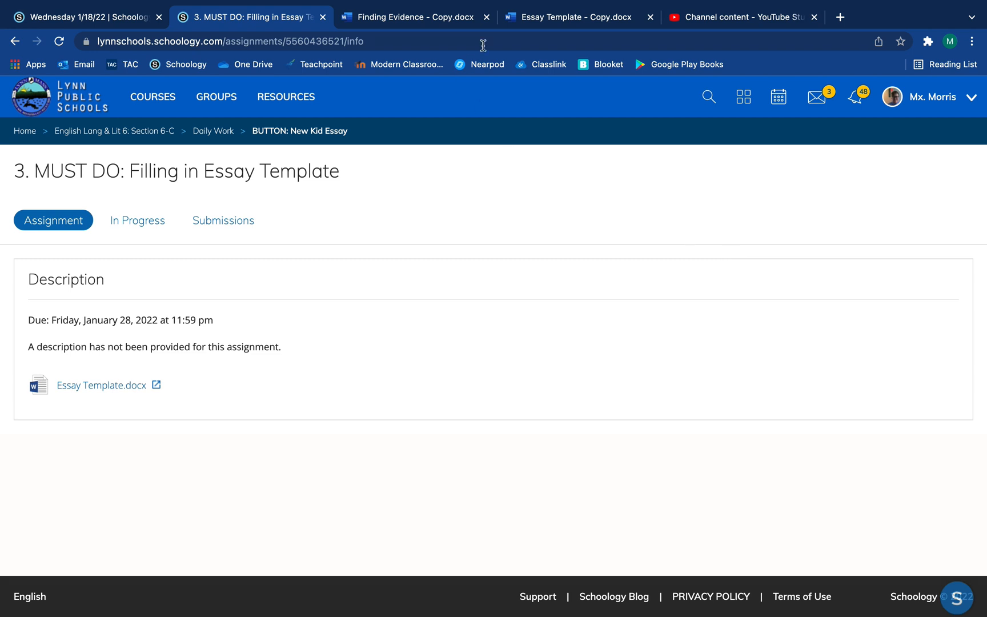
pyautogui.click(521, 19)
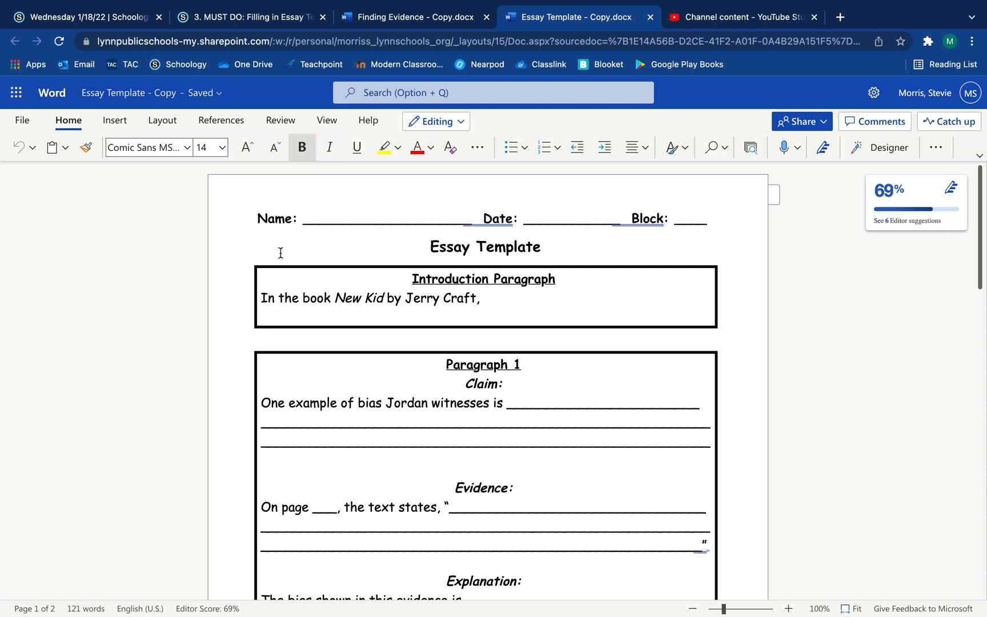
pyautogui.click(485, 299)
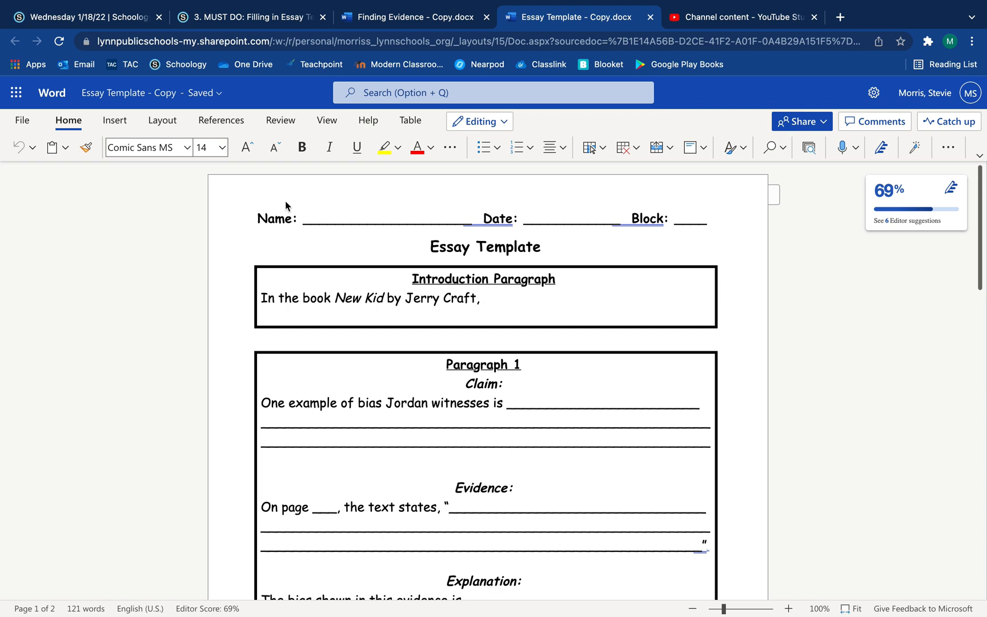
# Open New Kid Essay Prompt & Rubric.docx from the "1. MUST DO: Read Essay Prompt" assignment and read the essay prompt.
pyautogui.click(258, 16)
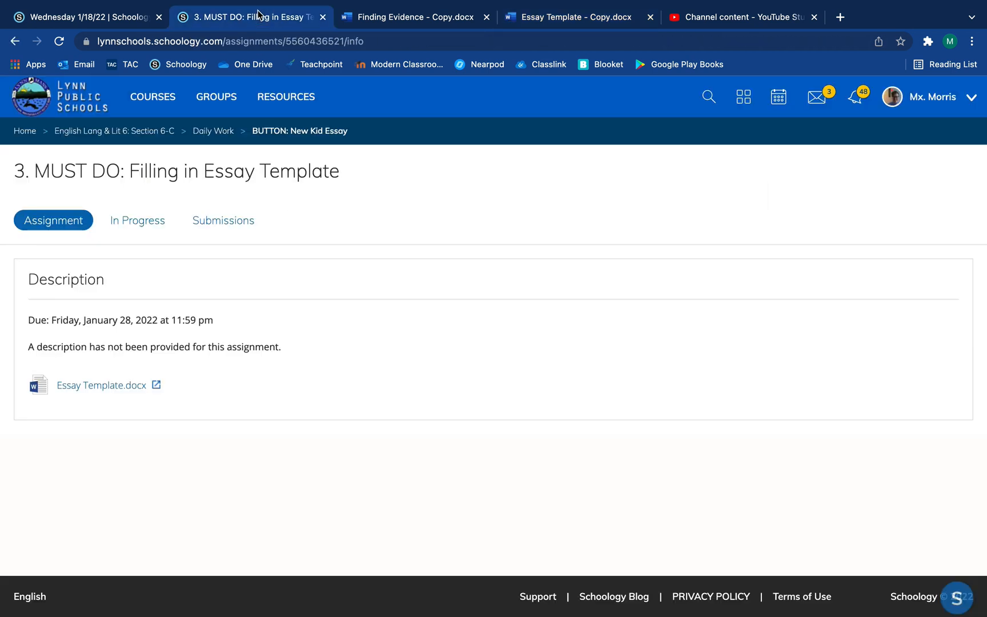
pyautogui.click(15, 41)
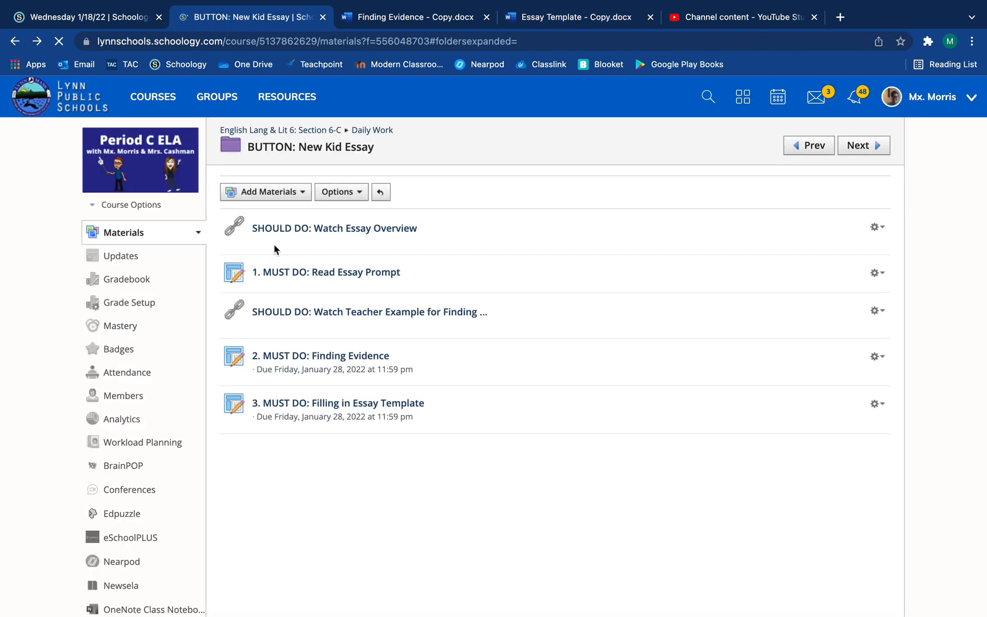
pyautogui.click(298, 278)
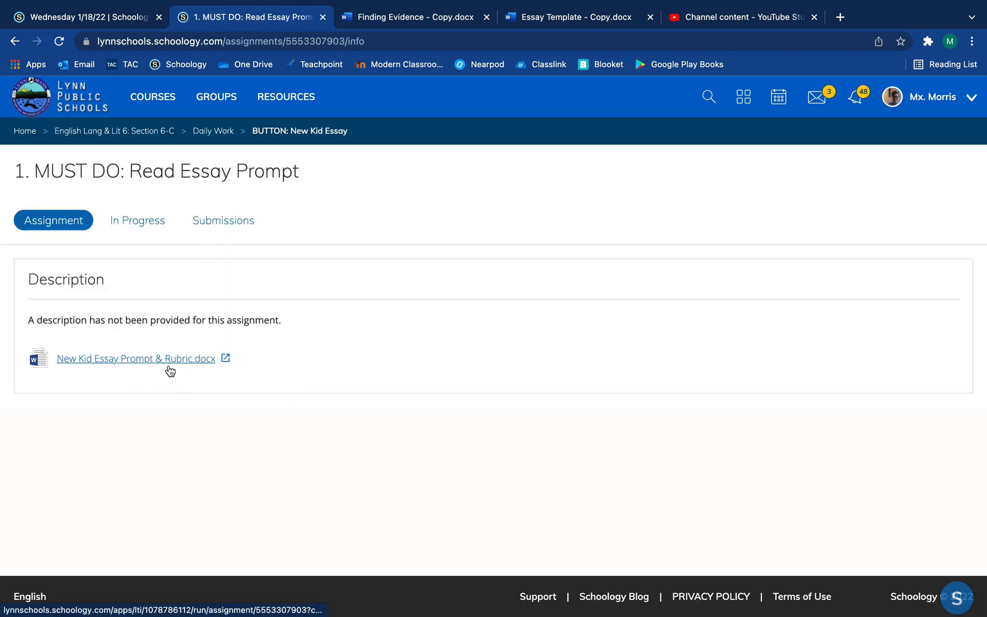
pyautogui.click(170, 371)
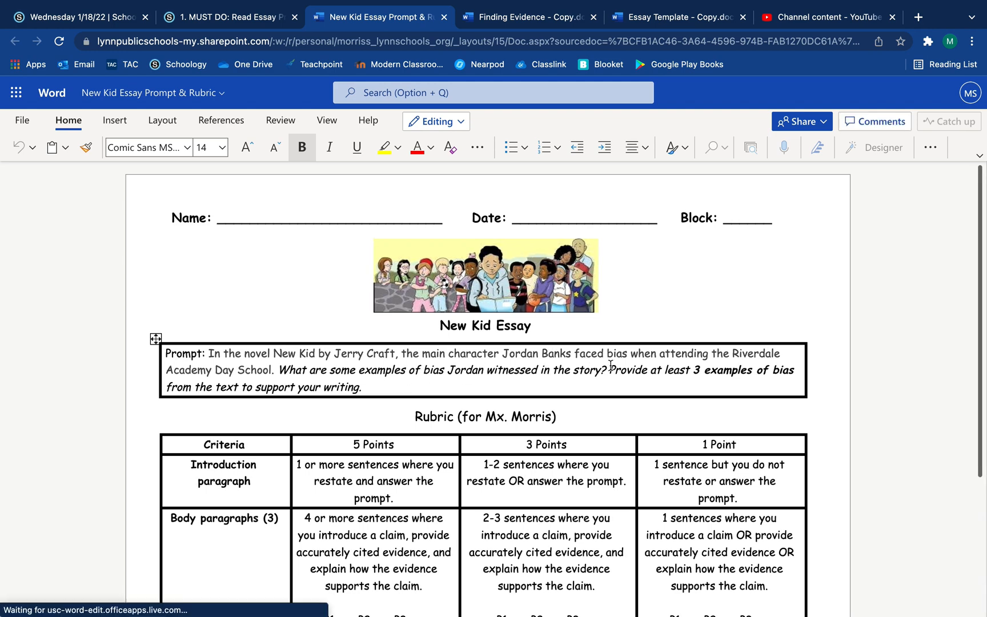
pyautogui.click(652, 18)
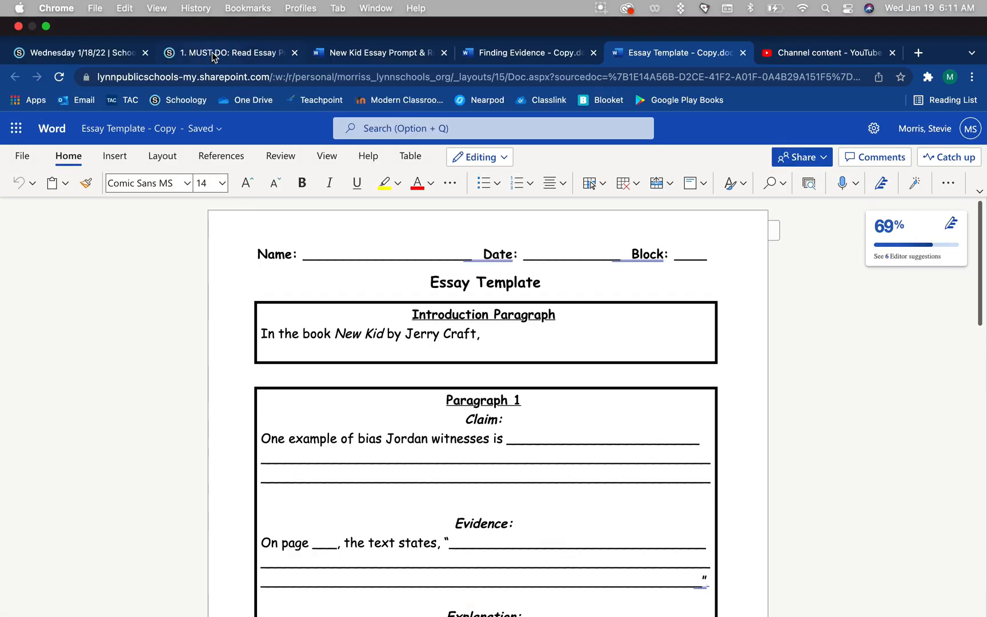
pyautogui.click(212, 51)
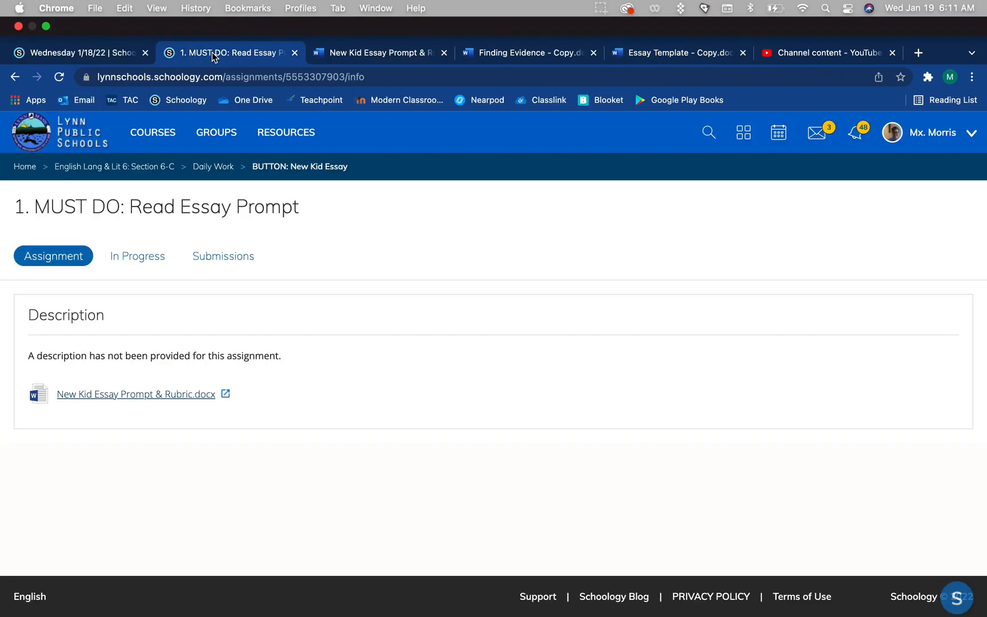
pyautogui.click(318, 54)
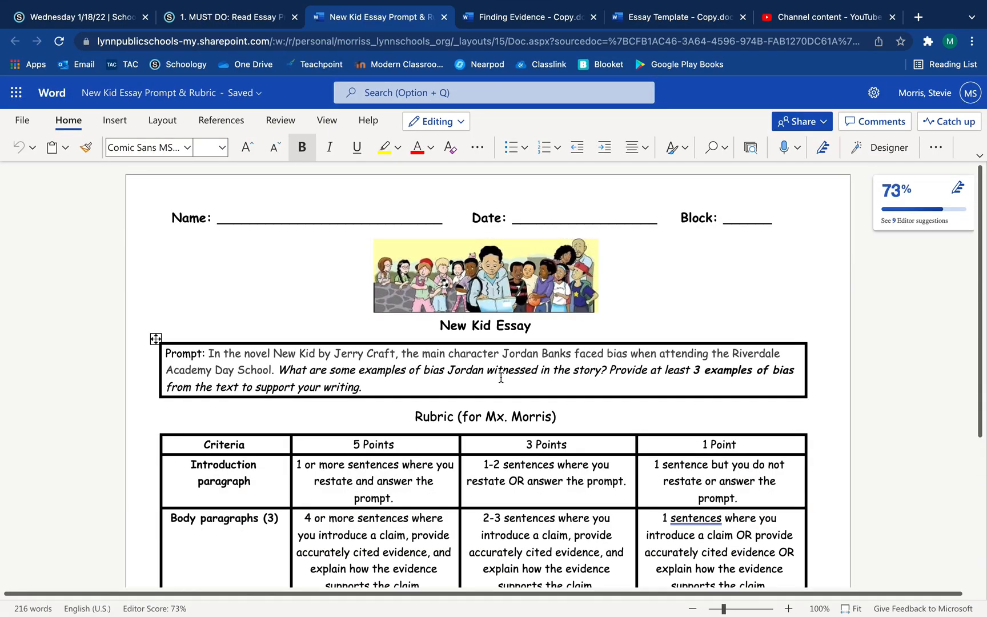
# Complete the introduction sentence in the Essay Template copy with "Jordan faces bias while attending the RAD school.".
pyautogui.click(637, 25)
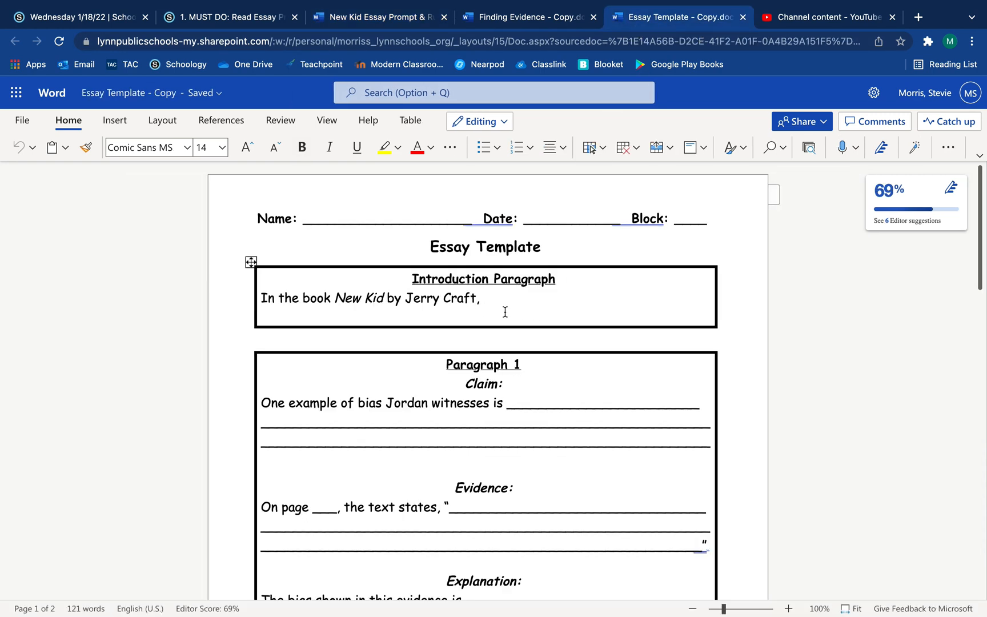
pyautogui.write('Jordan faces')
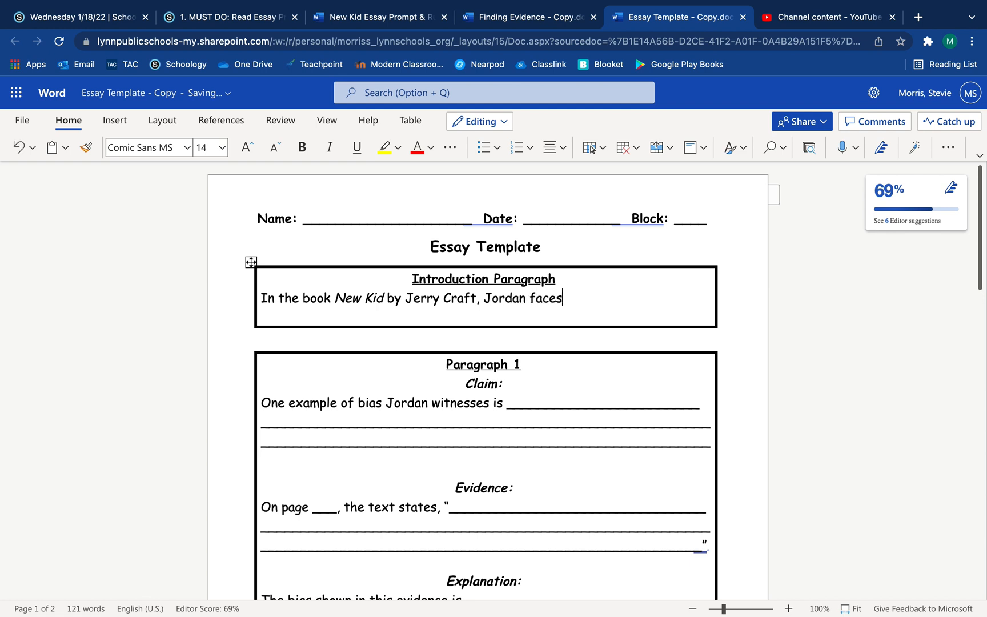
pyautogui.write(' bias')
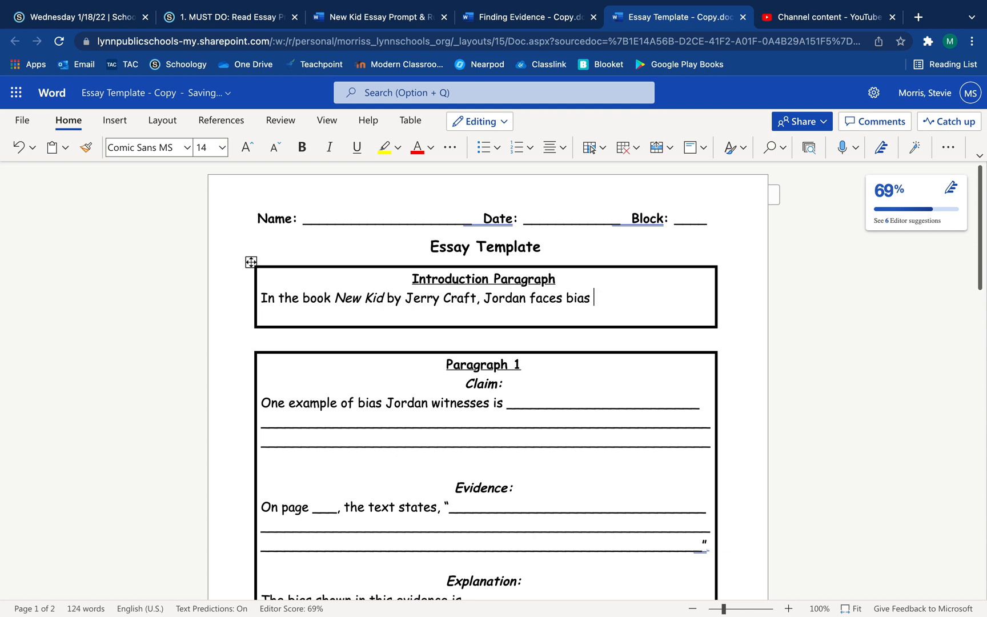
pyautogui.write(' while attending')
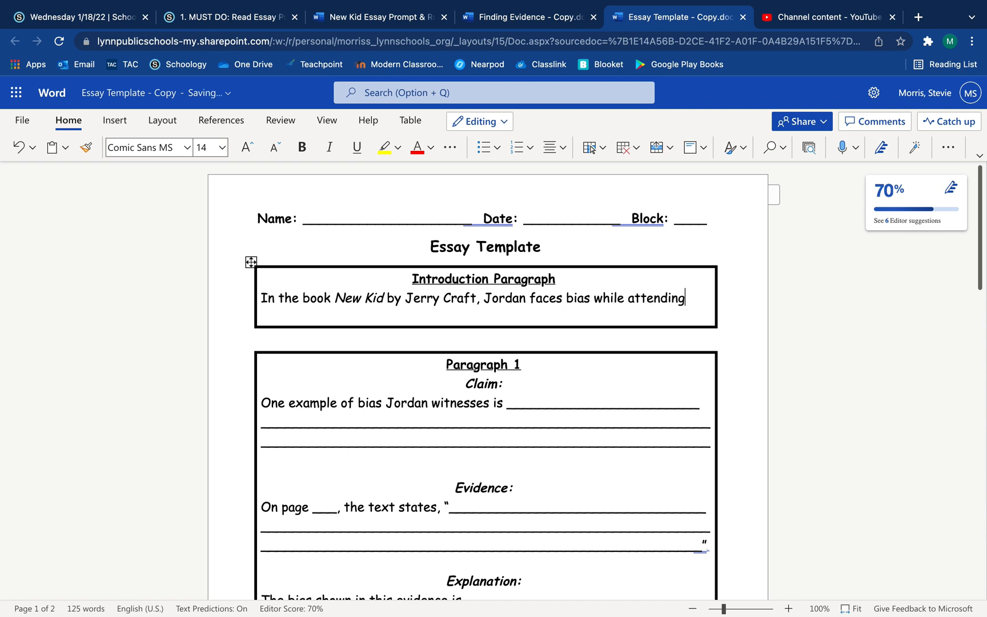
pyautogui.write(' the RAD ')
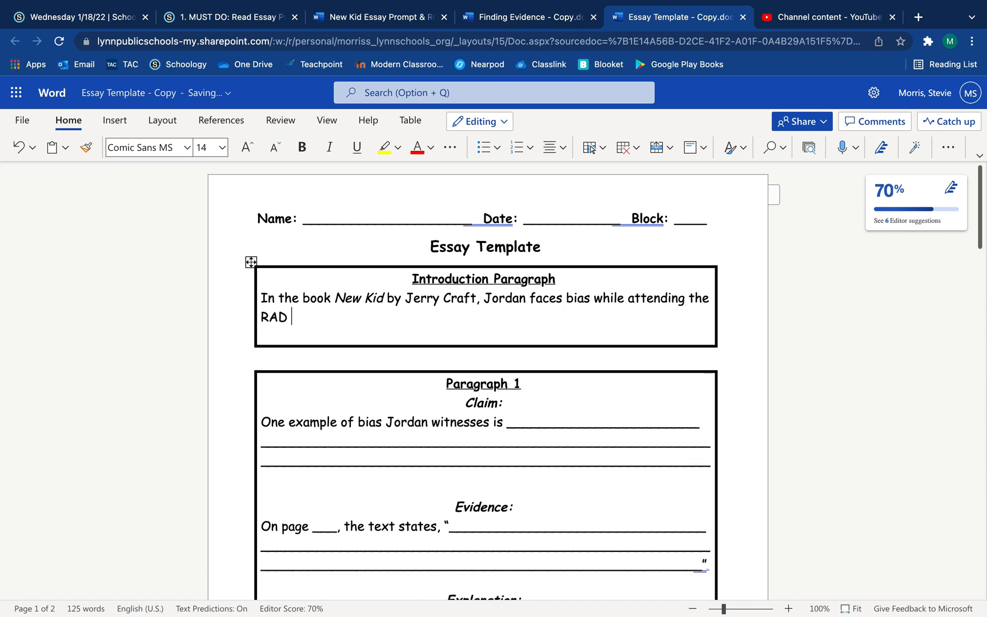
pyautogui.write('schoolk')
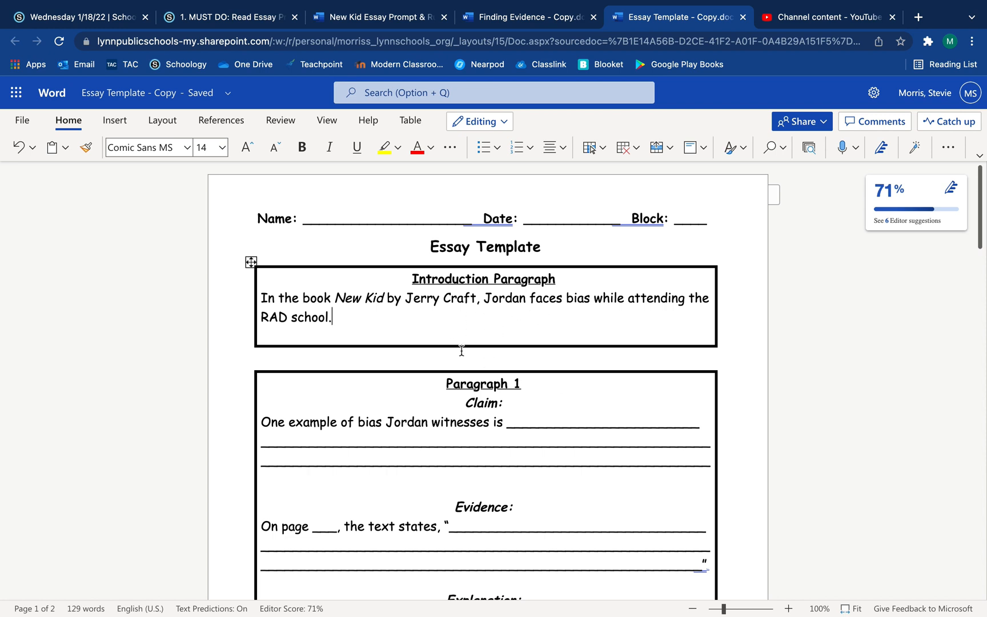
# Look through the claim, evidence and explanation sections of Paragraphs 1 to 3 in the essay template.
pyautogui.scroll(-1, 462, 349)
pyautogui.scroll(-3, 461, 351)
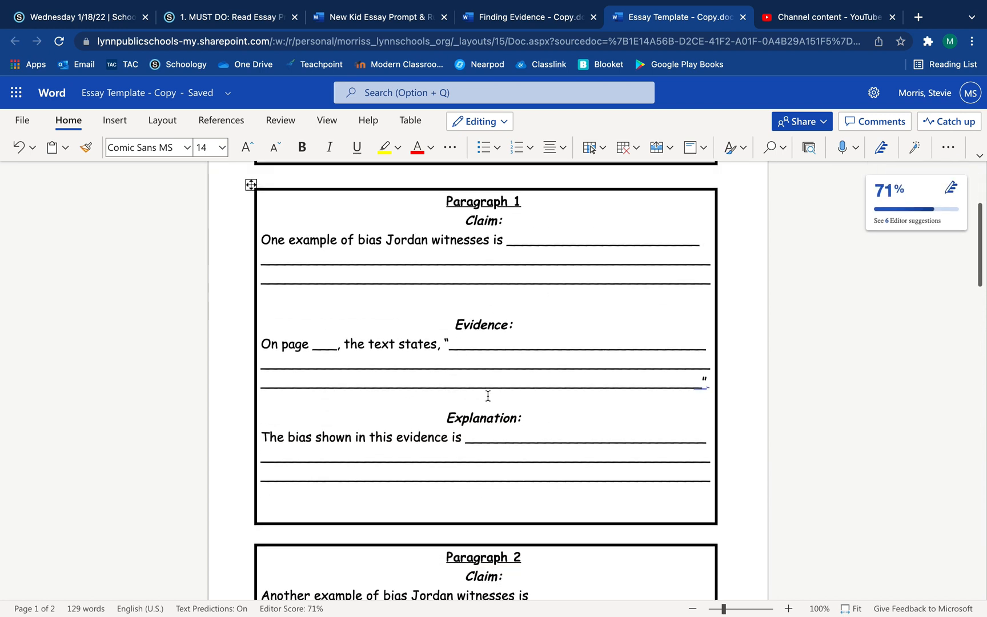
pyautogui.scroll(-6, 483, 355)
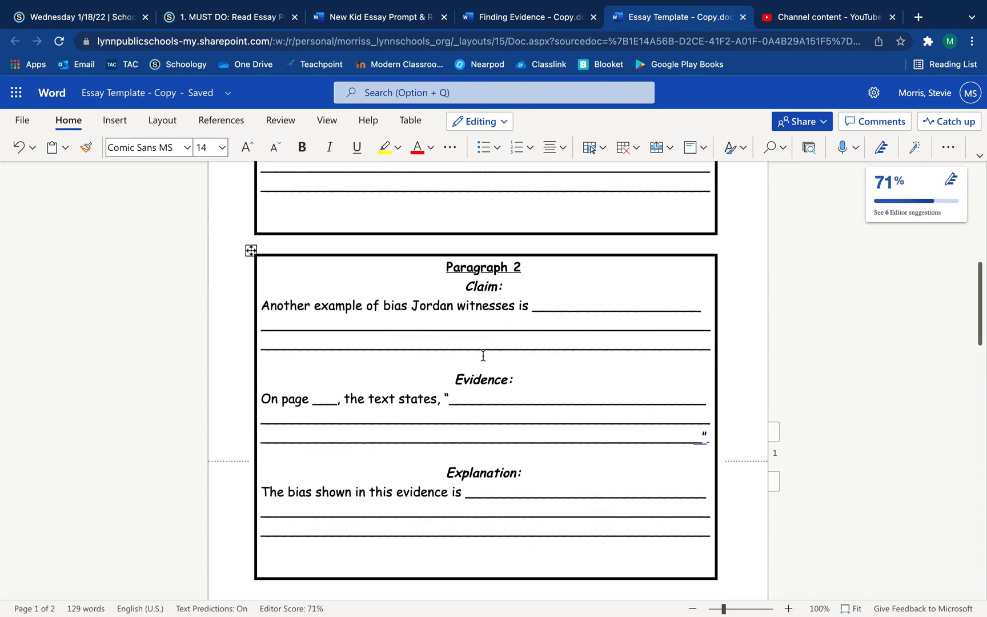
pyautogui.scroll(-12, 482, 355)
pyautogui.scroll(17, 483, 355)
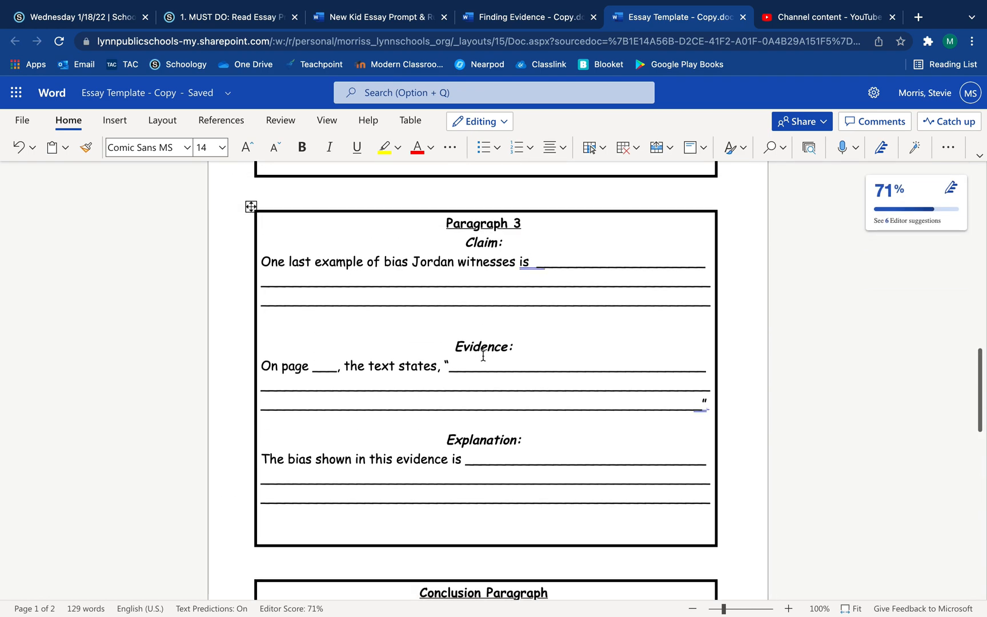
pyautogui.scroll(3, 483, 355)
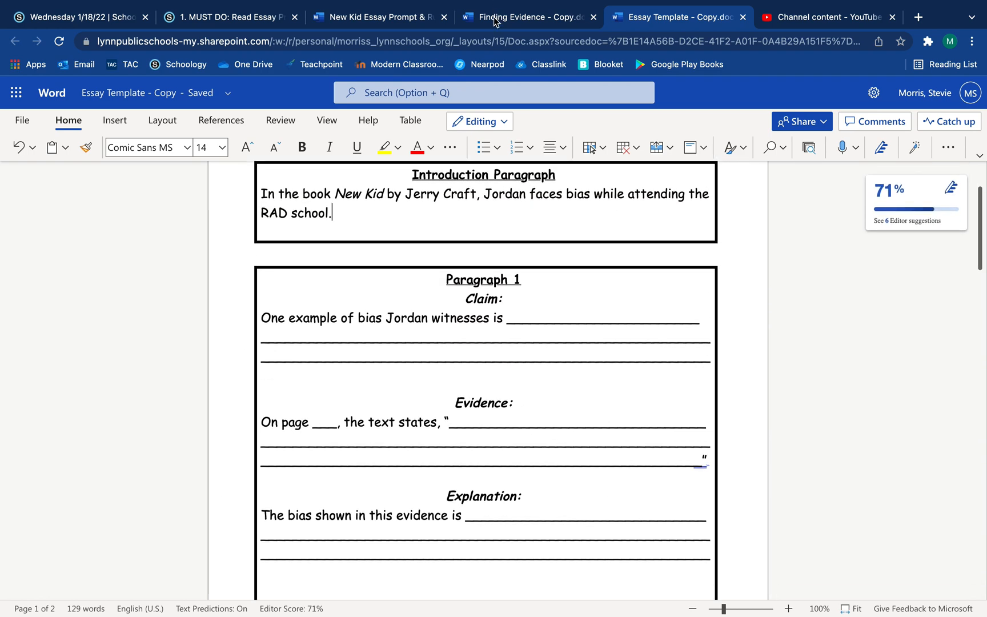
# Review Excerpts 1 to 3 and their bias answers in the Finding Evidence copy.
pyautogui.click(493, 20)
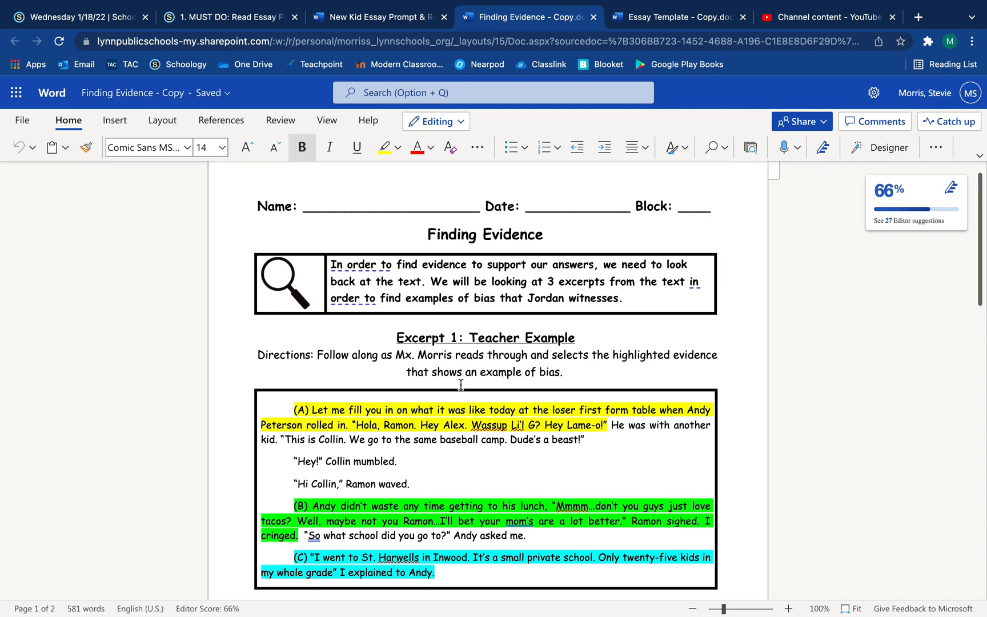
pyautogui.scroll(-1, 461, 384)
pyautogui.scroll(-10, 461, 385)
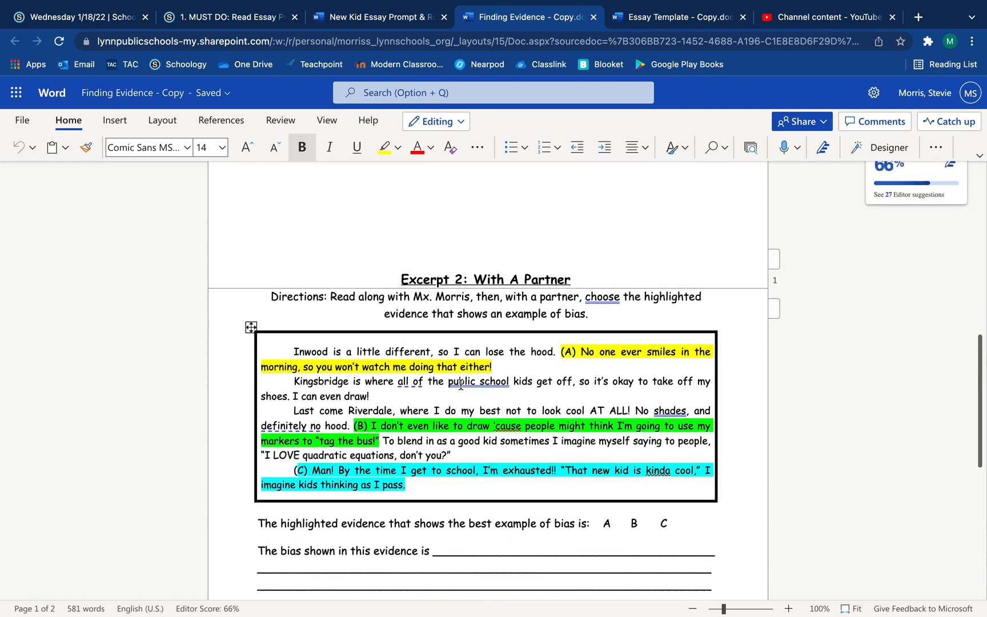
pyautogui.scroll(-5, 461, 384)
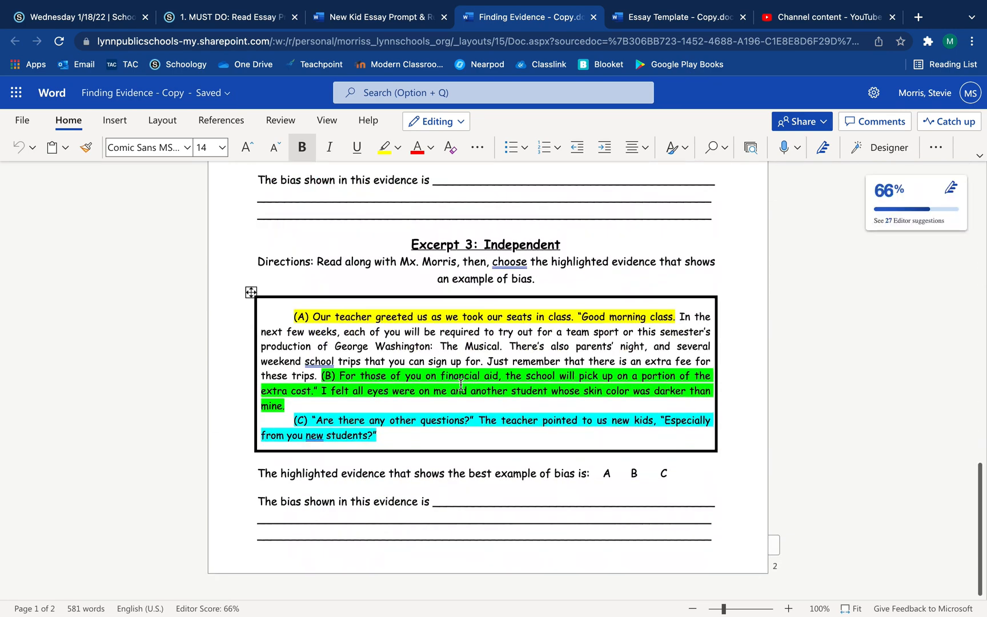
pyautogui.scroll(16, 461, 385)
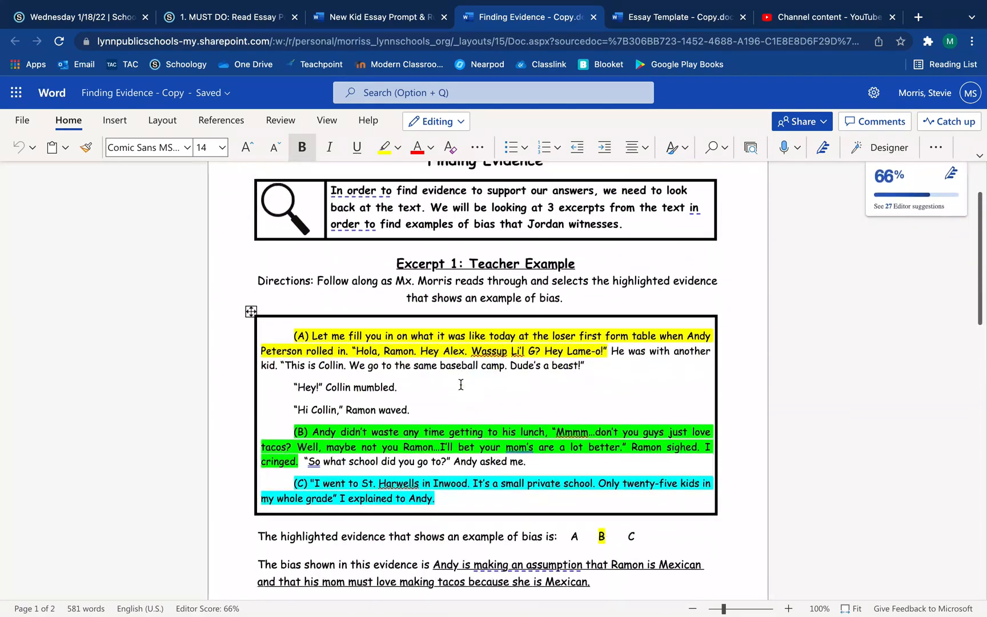
pyautogui.scroll(-1, 461, 385)
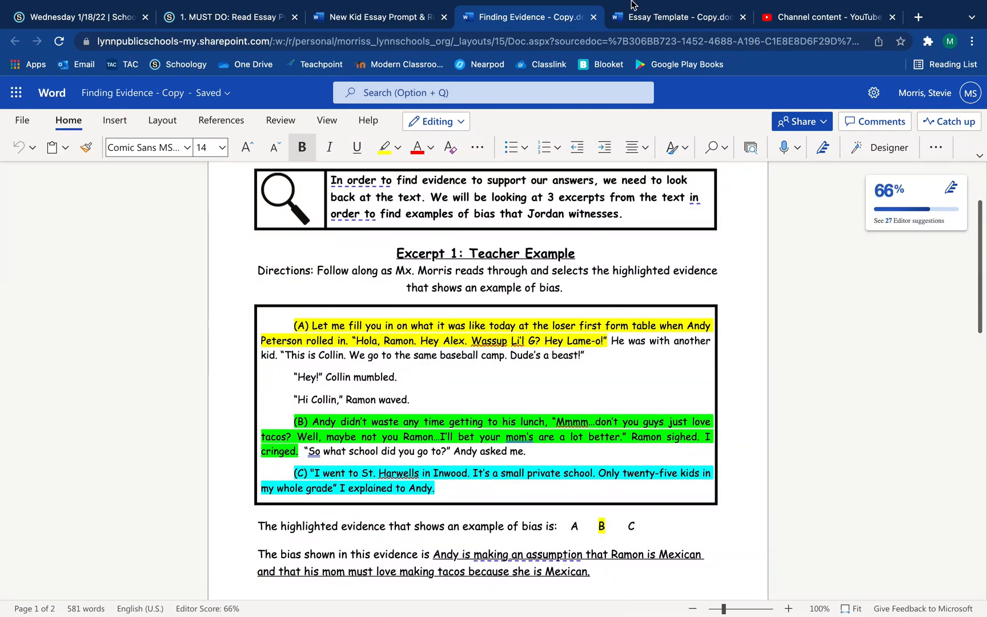
# Clear the blank lines after "One example of bias Jordan witnesses is" in the Paragraph 1 claim of the Essay Template copy.
pyautogui.click(644, 22)
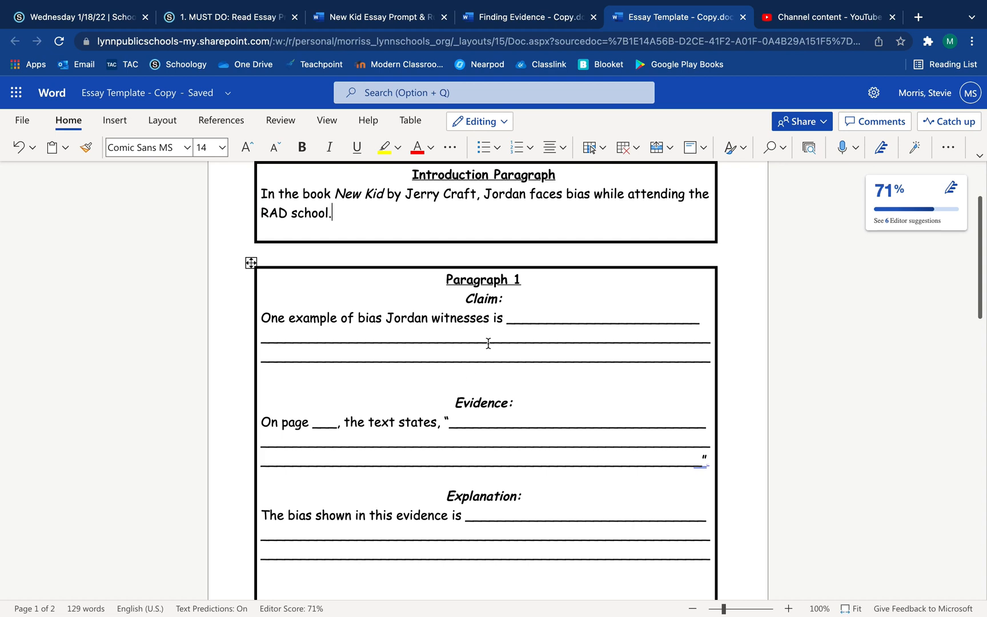
pyautogui.scroll(-2, 488, 343)
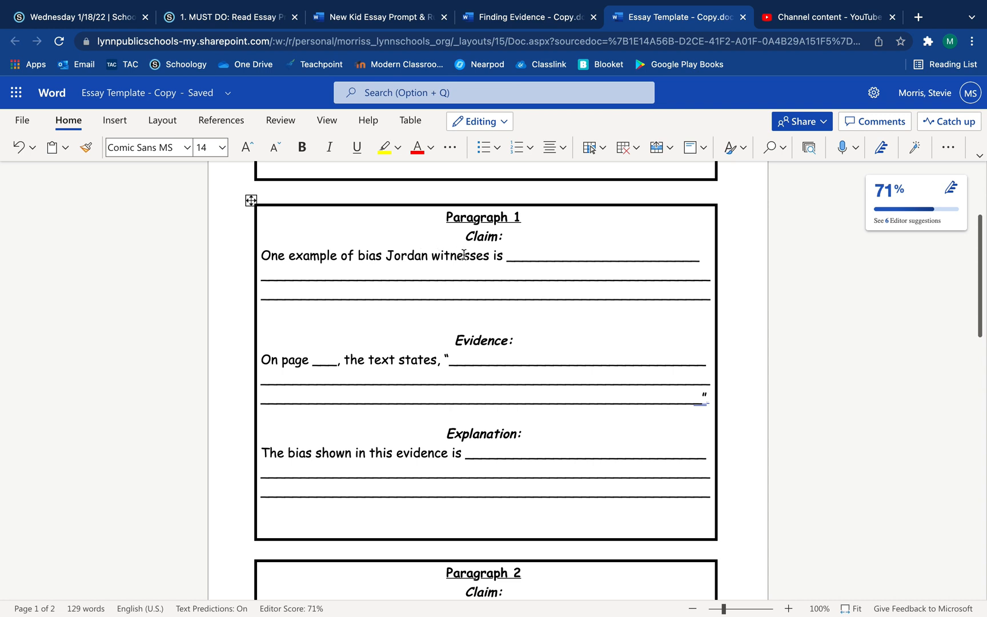
pyautogui.moveTo(710, 301); pyautogui.dragTo(513, 257)
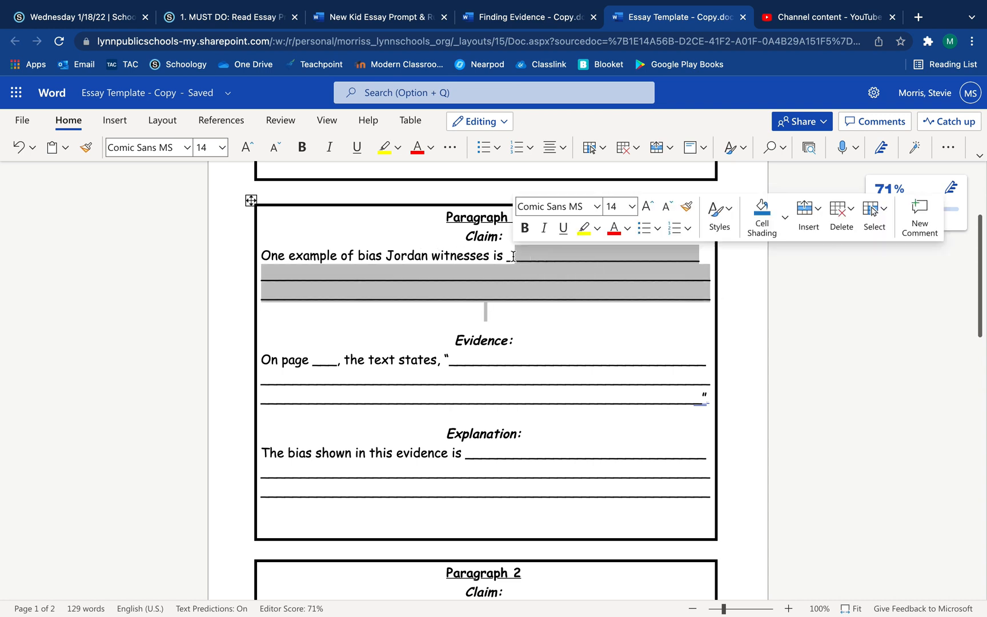
pyautogui.press('BackSpace')
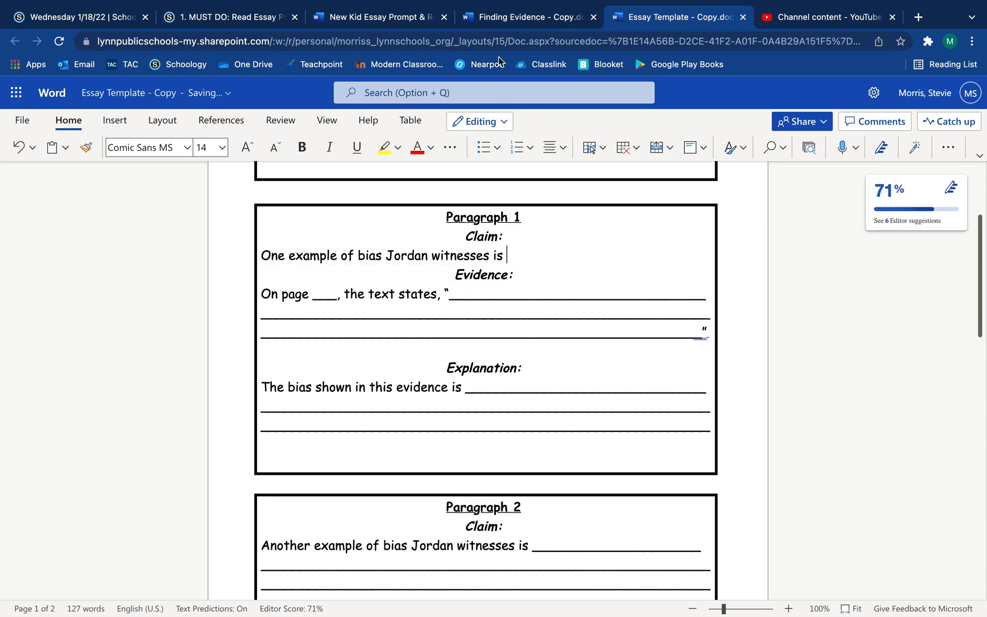
# Consult Excerpt 1 in the Finding Evidence copy and complete the Paragraph 1 claim with "when he is at lunch with Andy, Ramon, and Liam.".
pyautogui.click(498, 18)
pyautogui.scroll(-3, 453, 356)
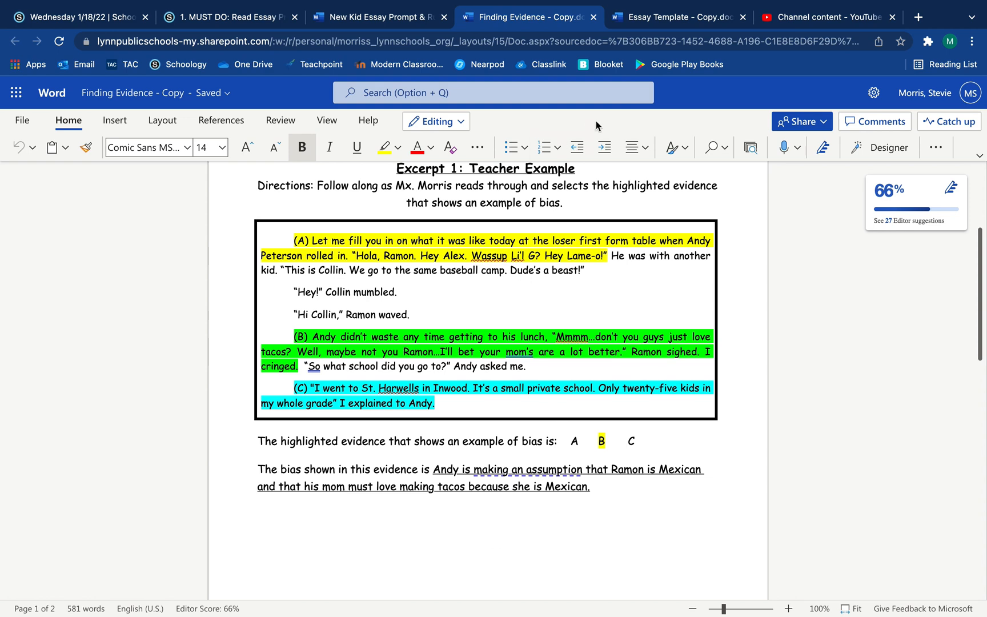
pyautogui.moveTo(662, 5)
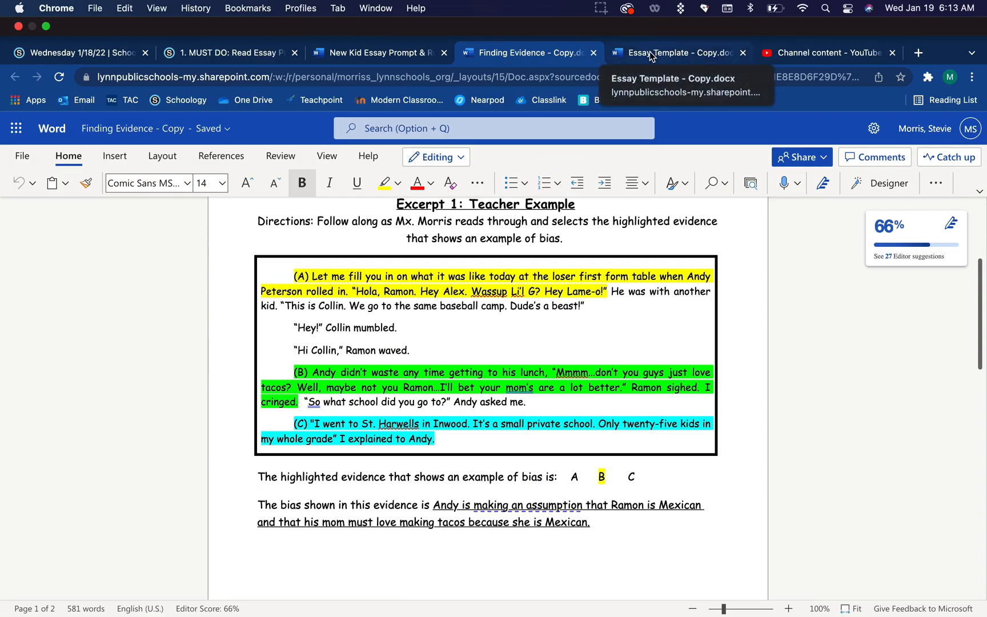
pyautogui.click(651, 52)
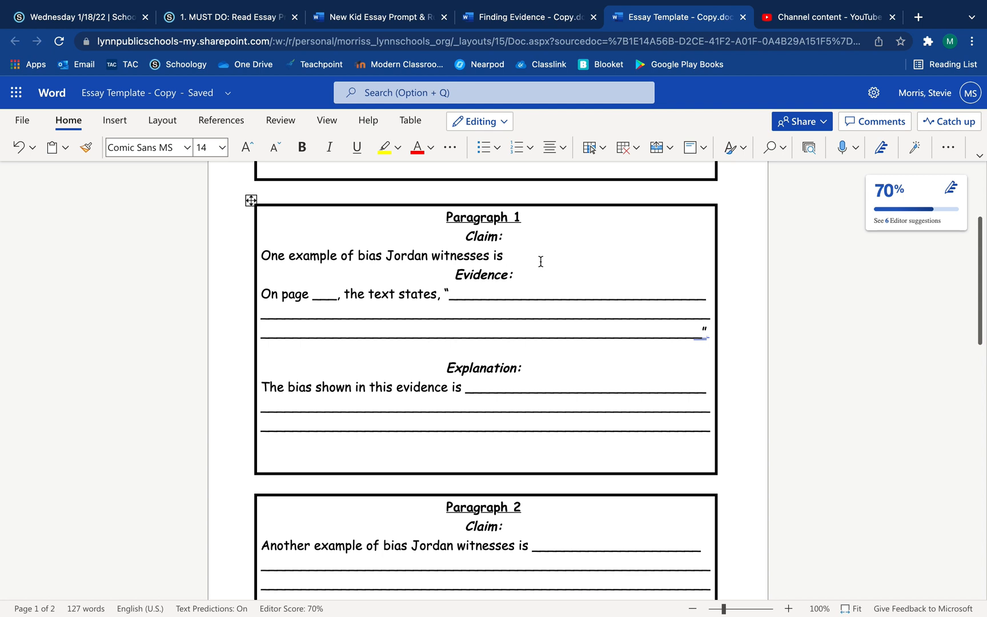
pyautogui.write('when he is at lunc')
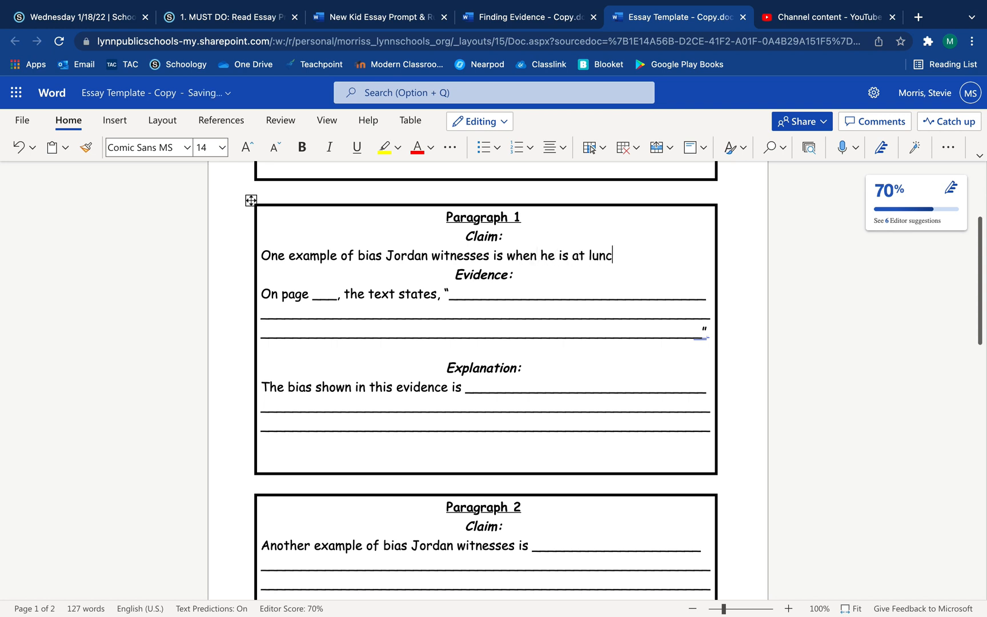
pyautogui.write('h with Andy, R')
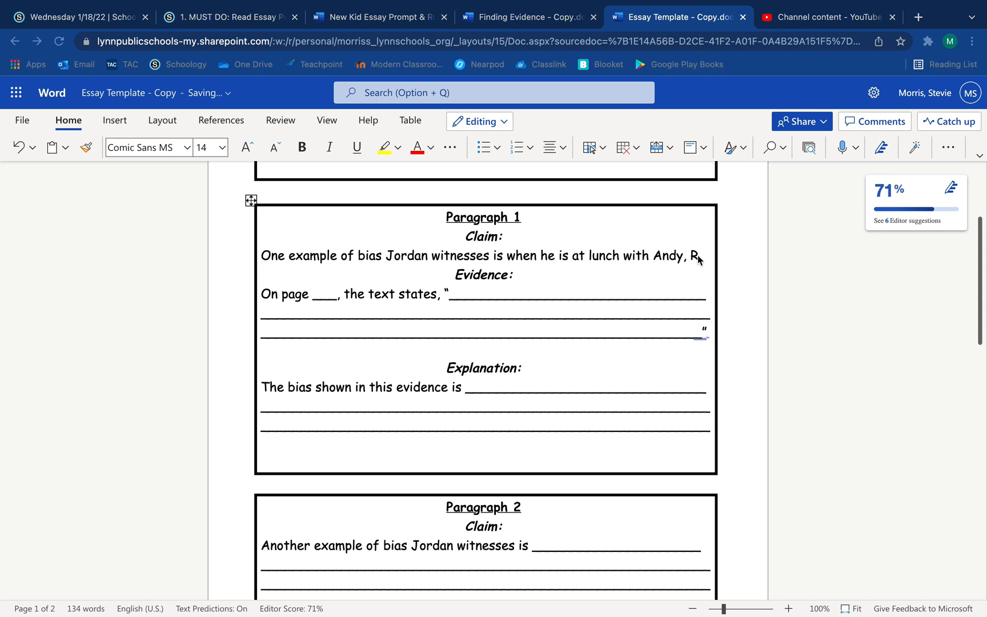
pyautogui.write('amon,')
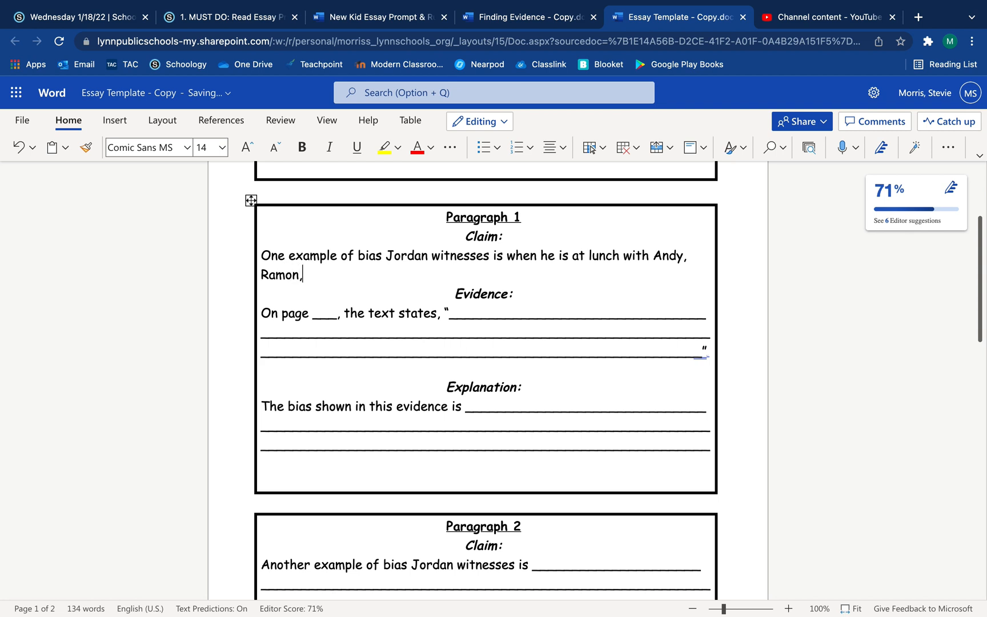
pyautogui.write(' and Li')
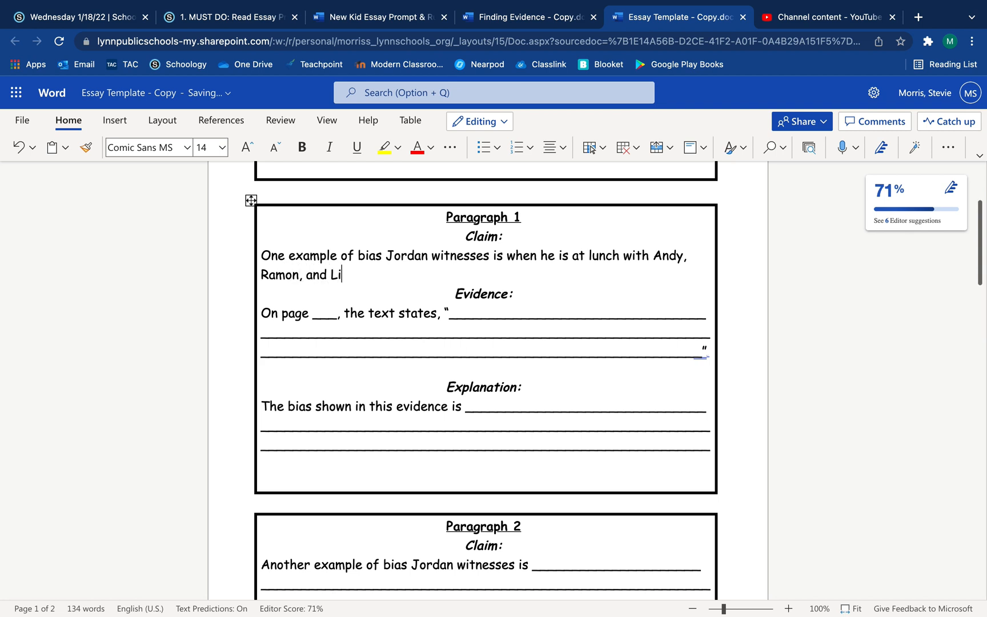
pyautogui.write('am.')
pyautogui.press('Return')
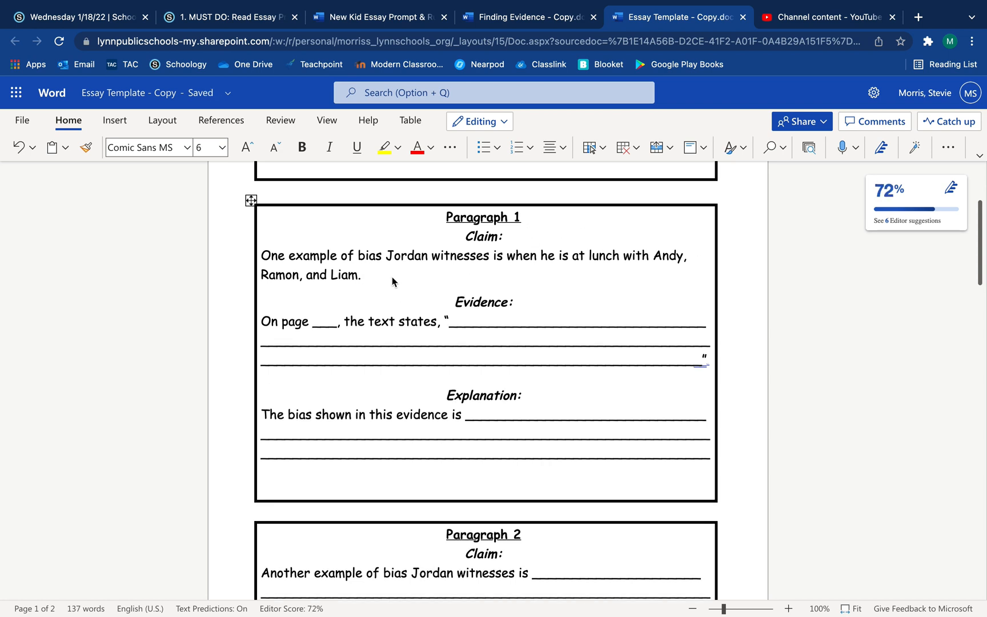
# Fill in page number 46 in the Paragraph 1 evidence sentence of the Essay Template copy.
pyautogui.click(431, 334)
pyautogui.click(537, 22)
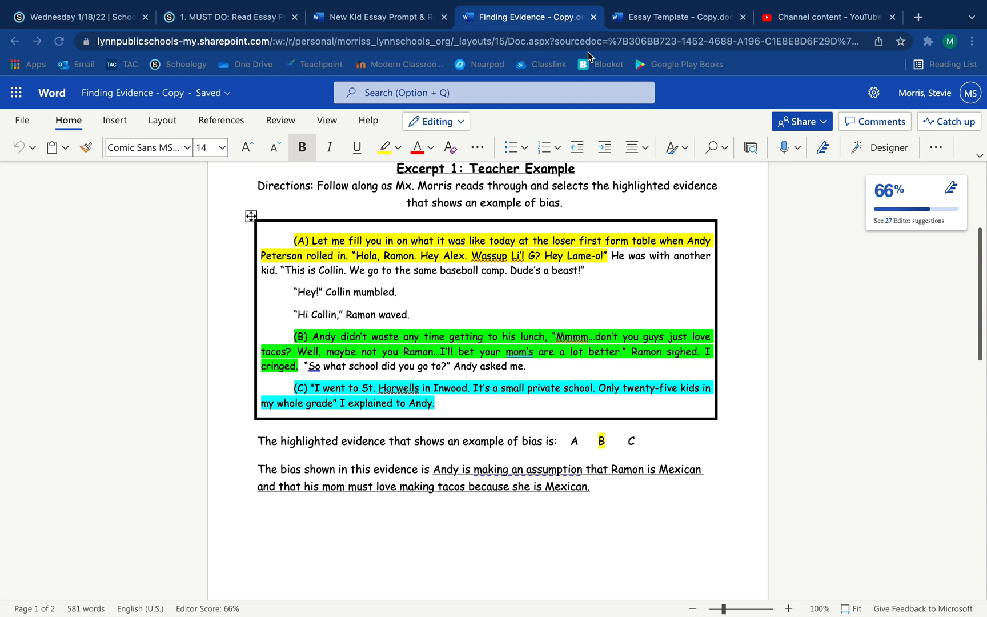
pyautogui.click(634, 19)
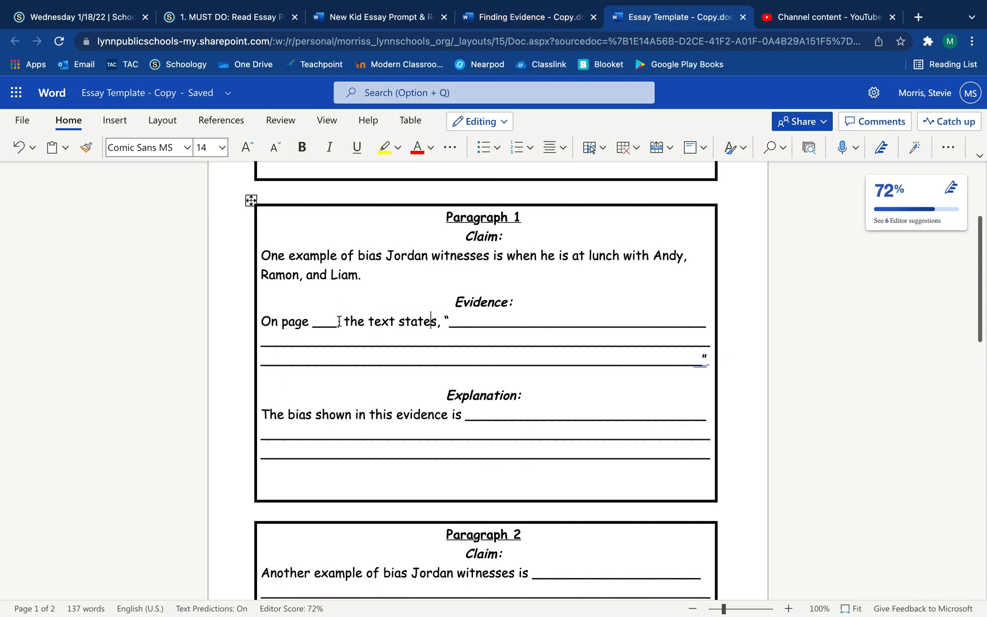
pyautogui.moveTo(337, 322); pyautogui.dragTo(316, 322)
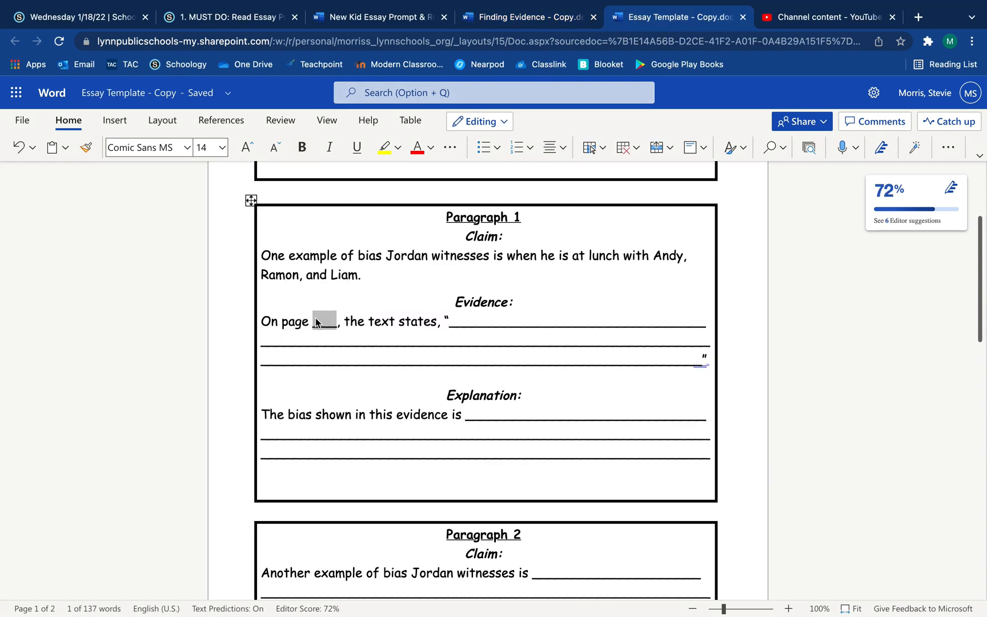
pyautogui.write('46')
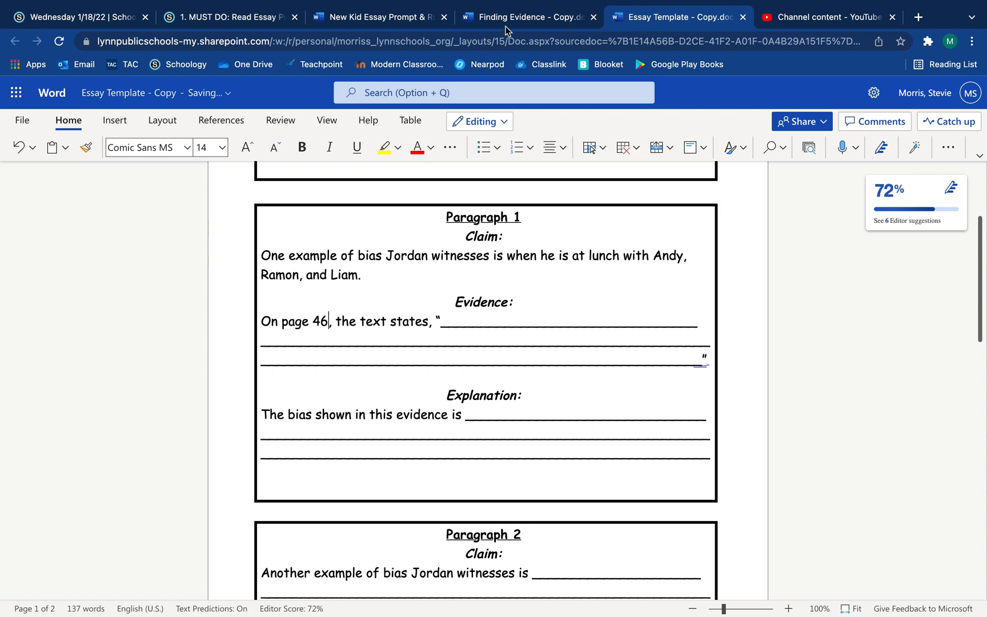
# Copy the passage B text of Excerpt 1 in the Finding Evidence copy, from "Andy didn't waste any time" to "I cringed.".
pyautogui.click(505, 21)
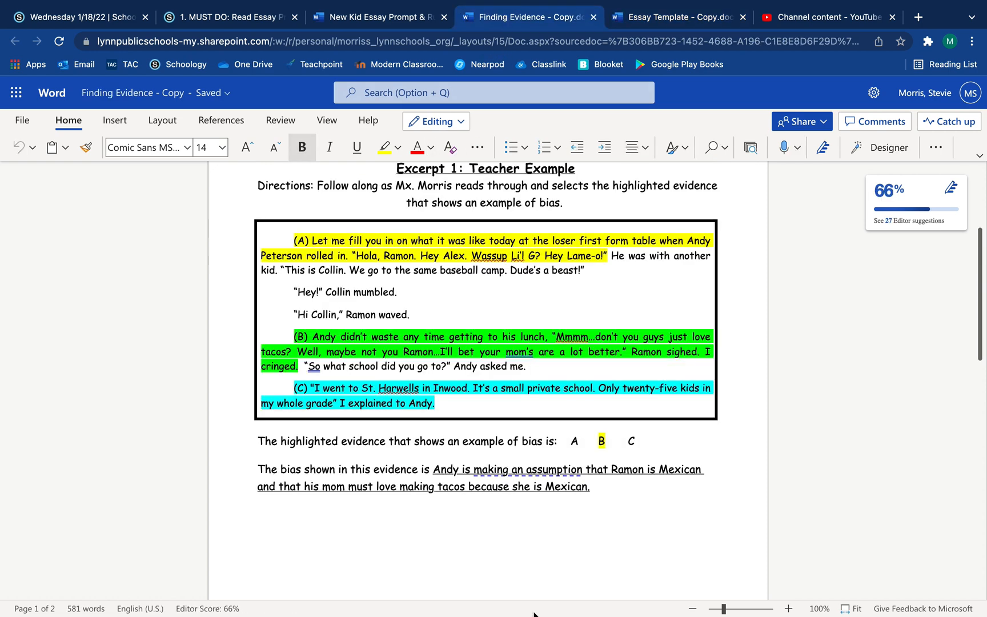
pyautogui.scroll(-2, 491, 556)
pyautogui.scroll(-1, 492, 556)
pyautogui.click(597, 415)
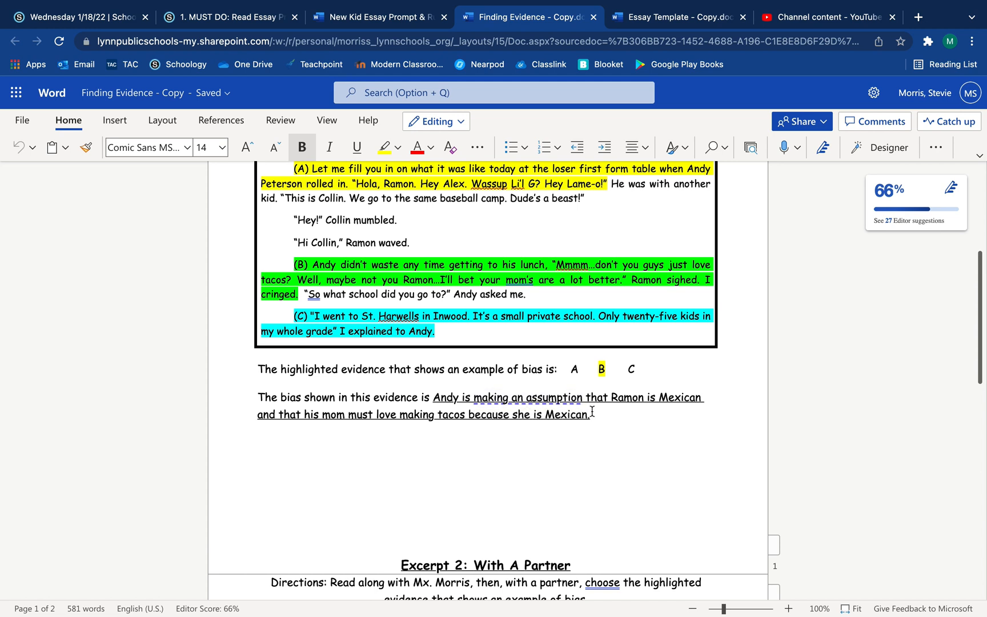
pyautogui.scroll(1, 596, 415)
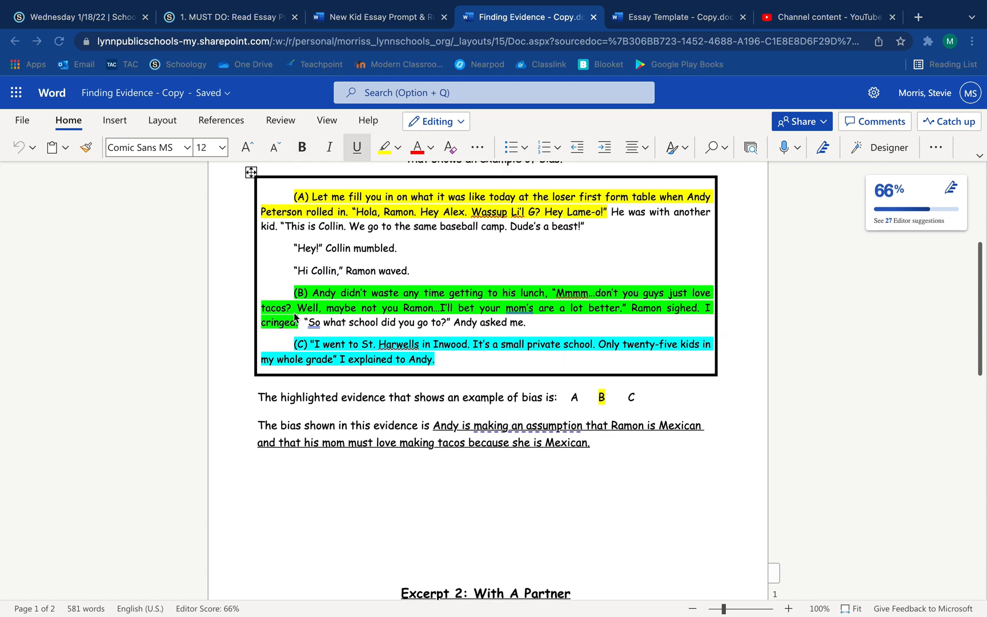
pyautogui.click(310, 296)
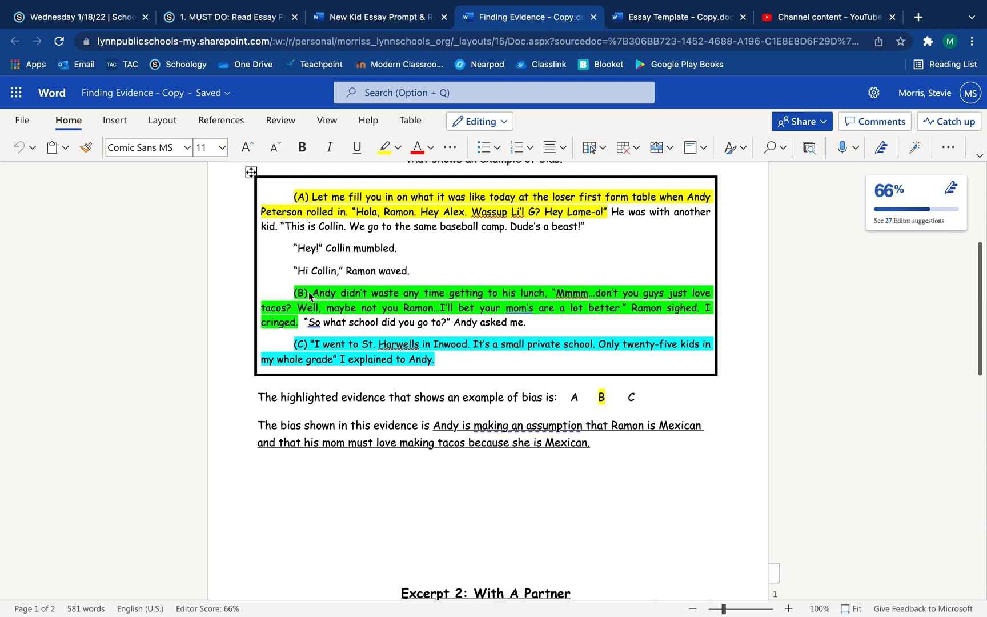
pyautogui.click(302, 321)
pyautogui.moveTo(301, 322); pyautogui.dragTo(315, 297)
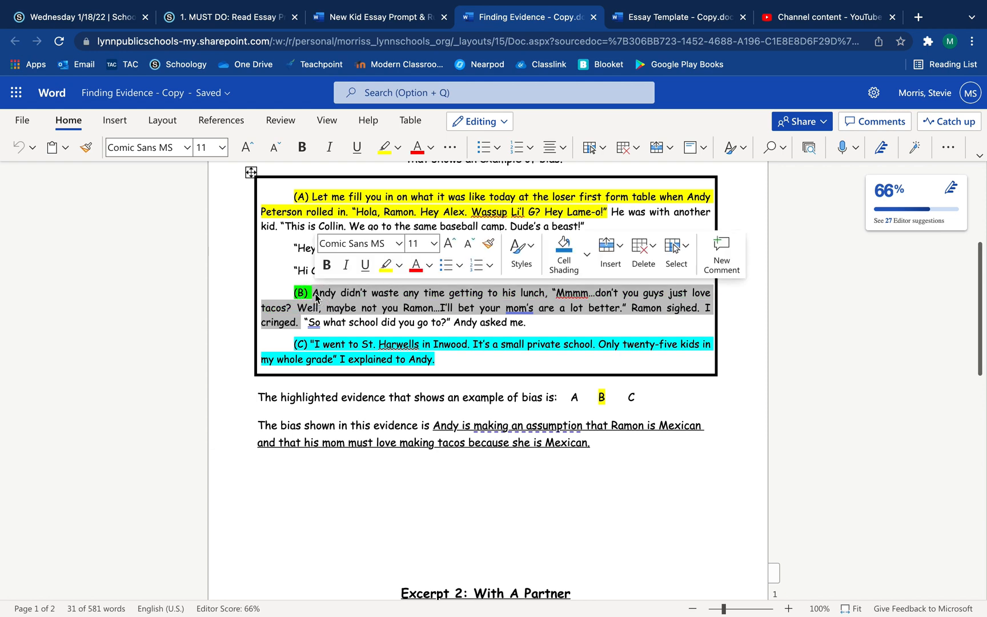
pyautogui.rightClick(315, 297)
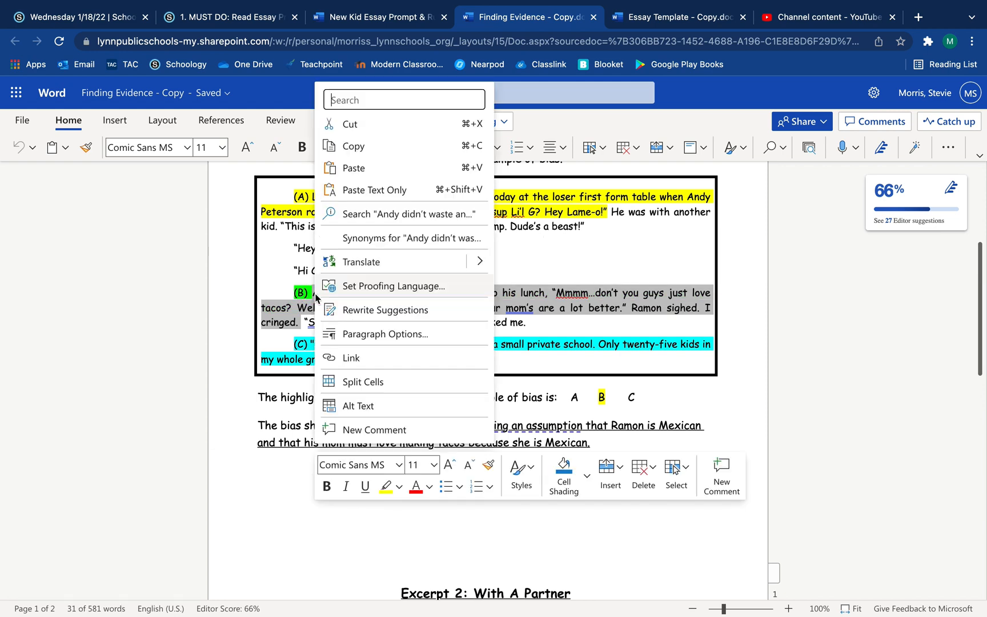
pyautogui.click(354, 147)
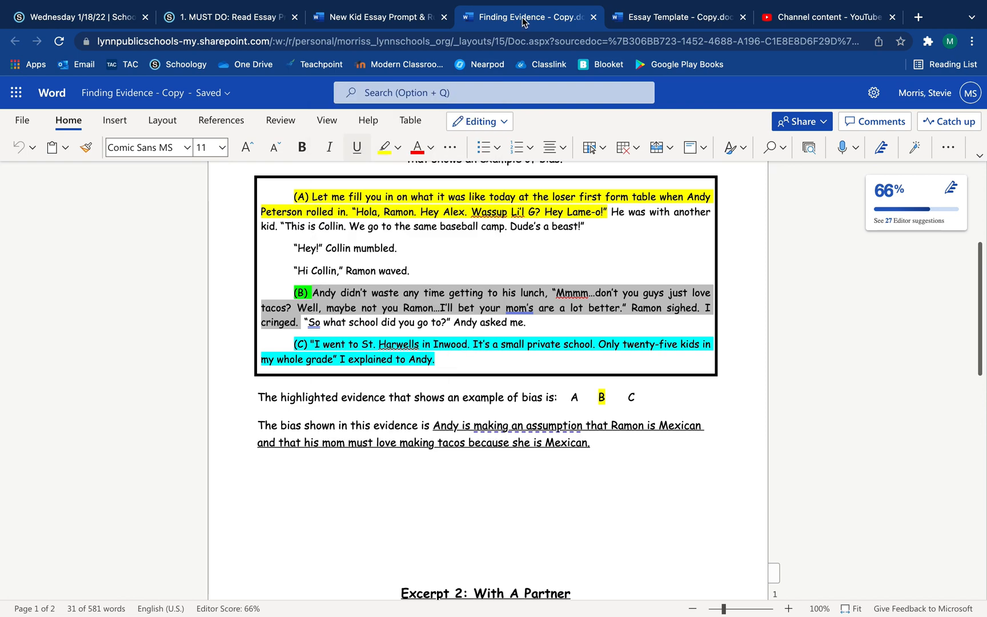
# Replace the blank lines inside the Paragraph 1 evidence quotation marks with the copied passage in the Essay Template copy.
pyautogui.click(677, 17)
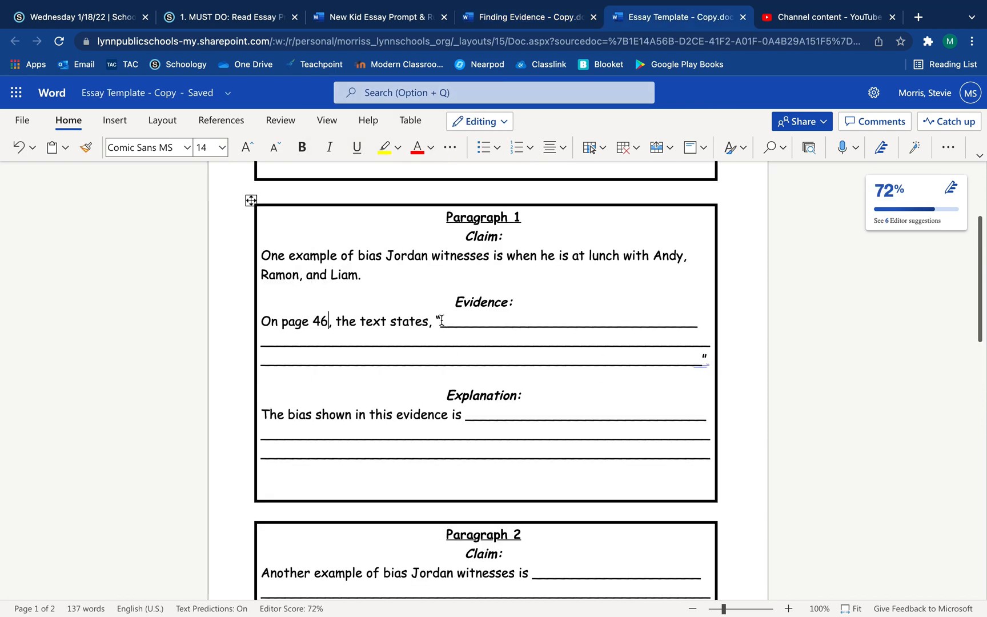
pyautogui.moveTo(441, 321); pyautogui.dragTo(702, 359)
pyautogui.press('super+v')
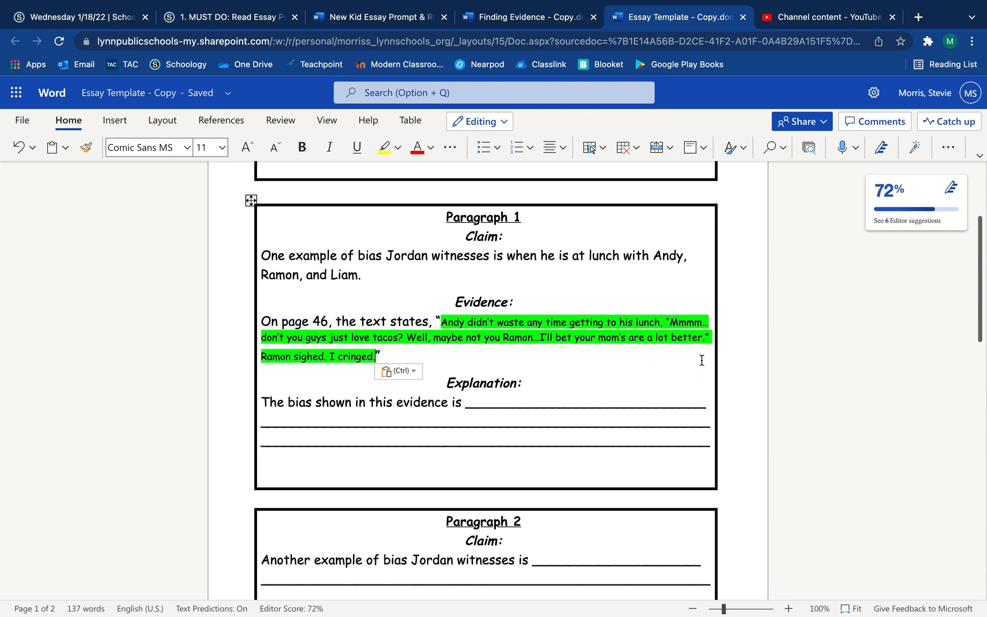
# Remove the green highlighting from the pasted quotation in the Paragraph 1 evidence.
pyautogui.moveTo(387, 356); pyautogui.dragTo(438, 325)
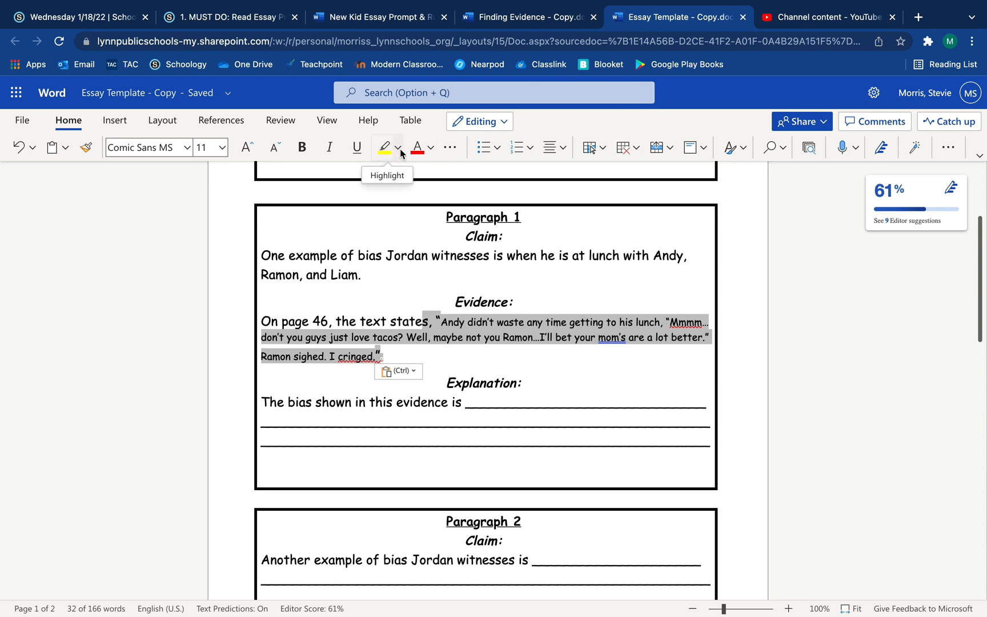
pyautogui.click(397, 148)
pyautogui.click(400, 268)
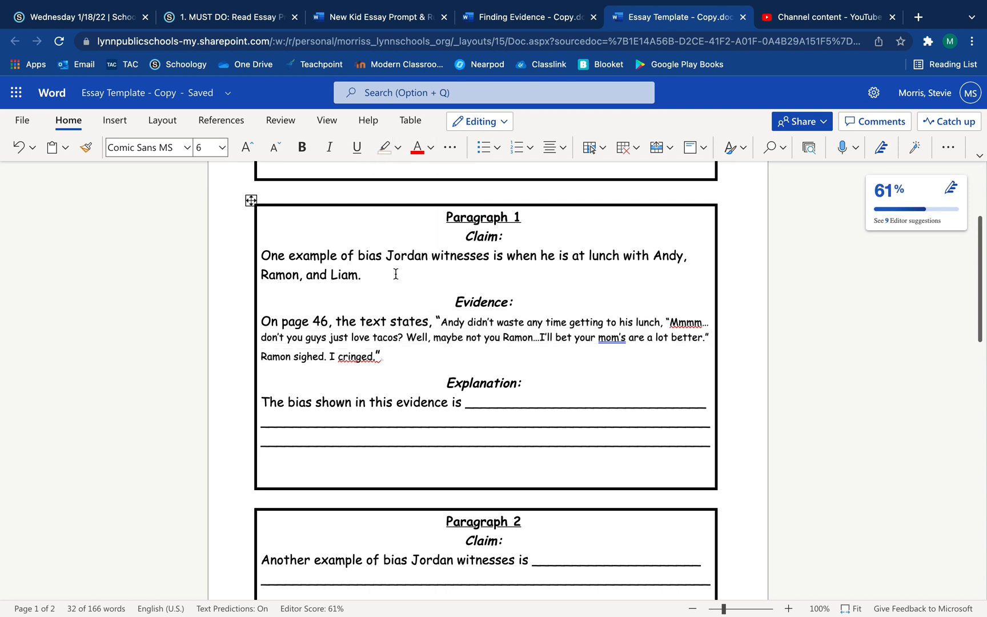
pyautogui.click(406, 356)
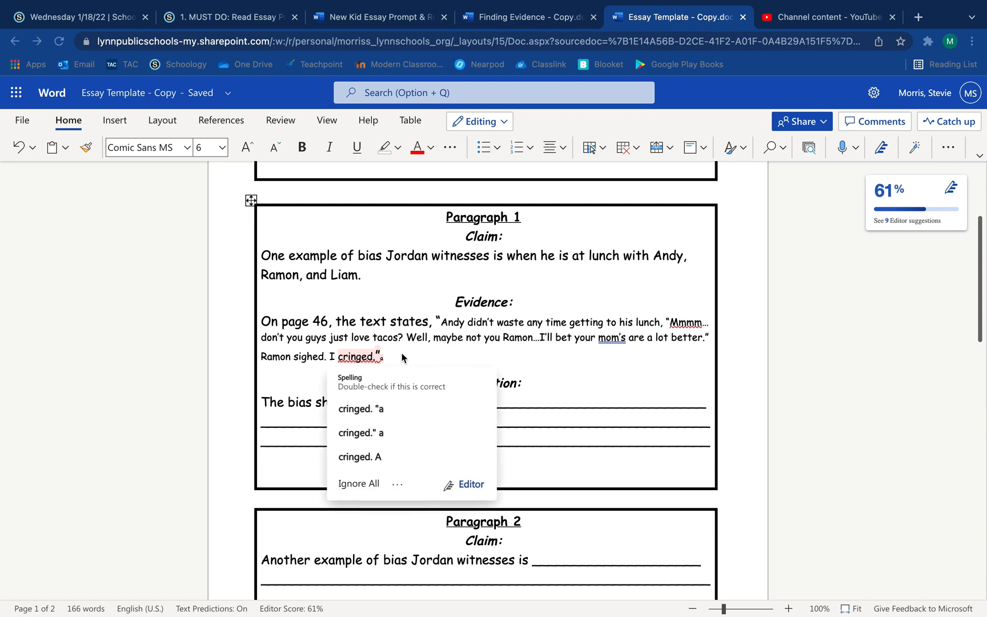
pyautogui.click(410, 328)
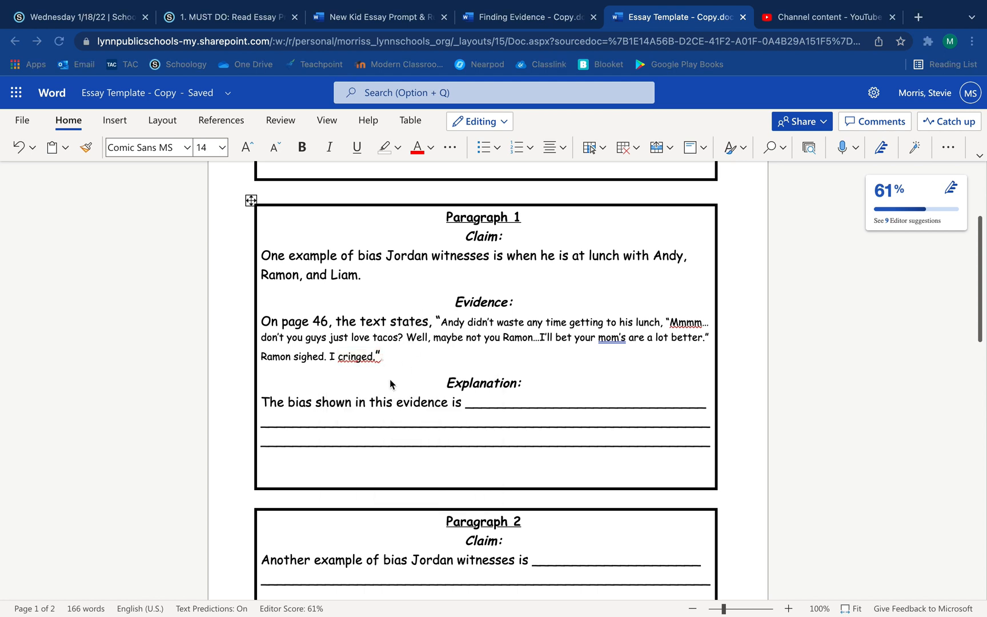
# Copy the bias explanation under Excerpt 1 in the Finding Evidence copy, from "Andy is making an assumption" to "because she is Mexican.".
pyautogui.scroll(-1, 457, 340)
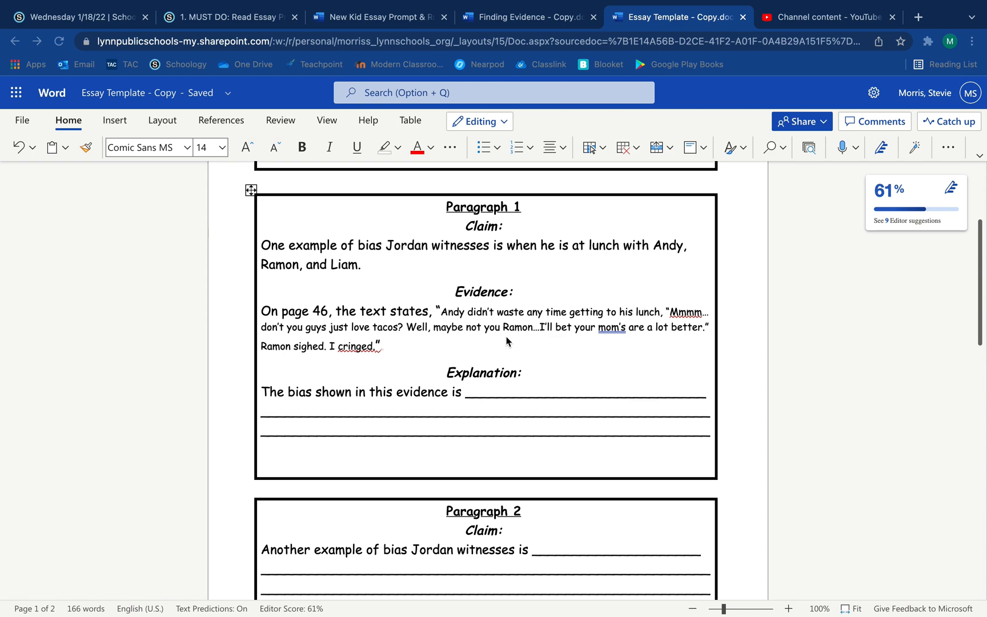
pyautogui.scroll(-1, 507, 341)
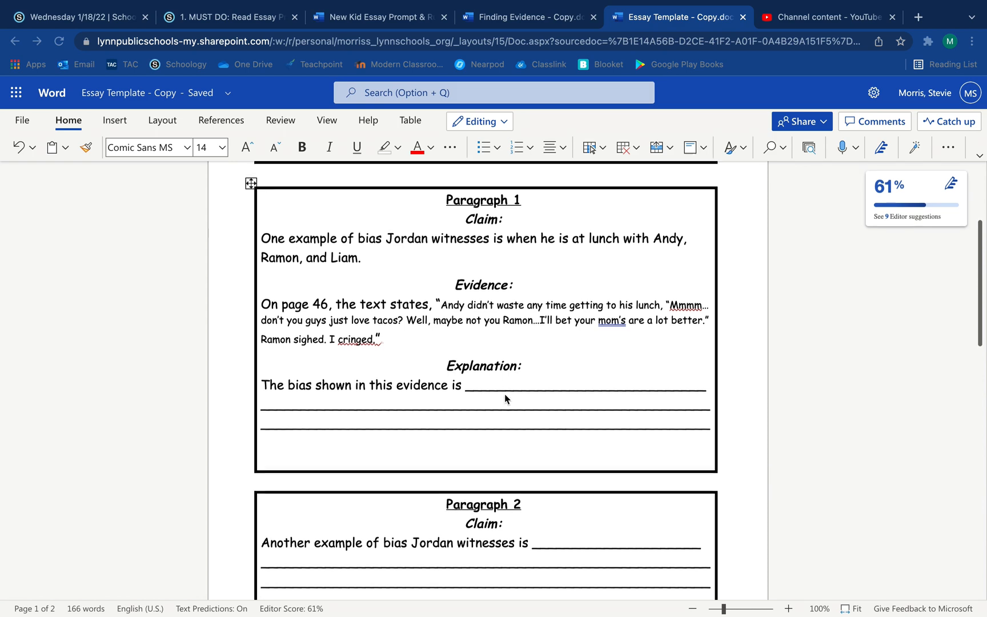
pyautogui.click(483, 18)
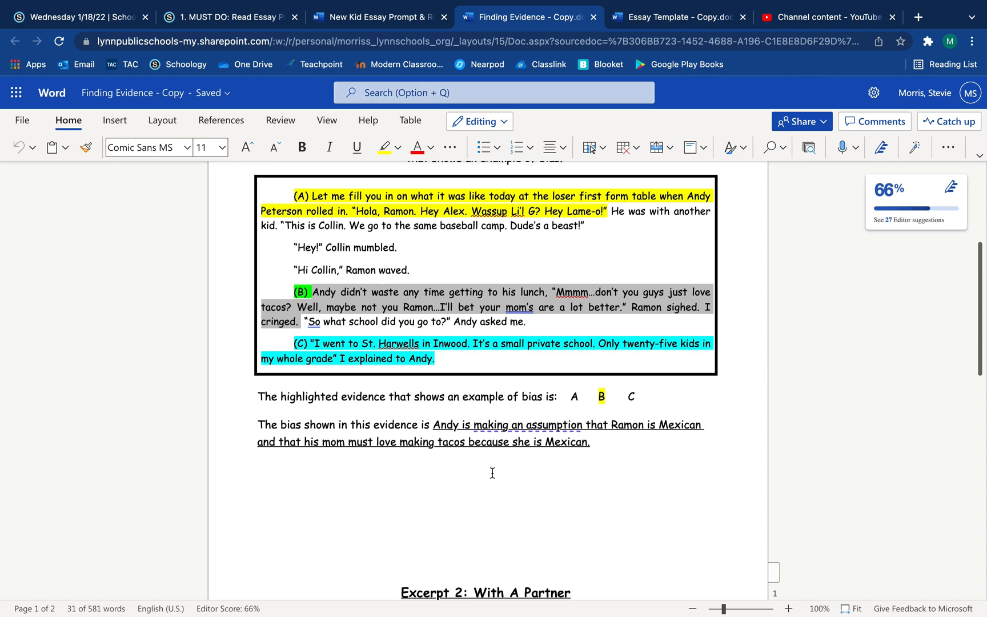
pyautogui.scroll(-3, 492, 470)
pyautogui.click(608, 417)
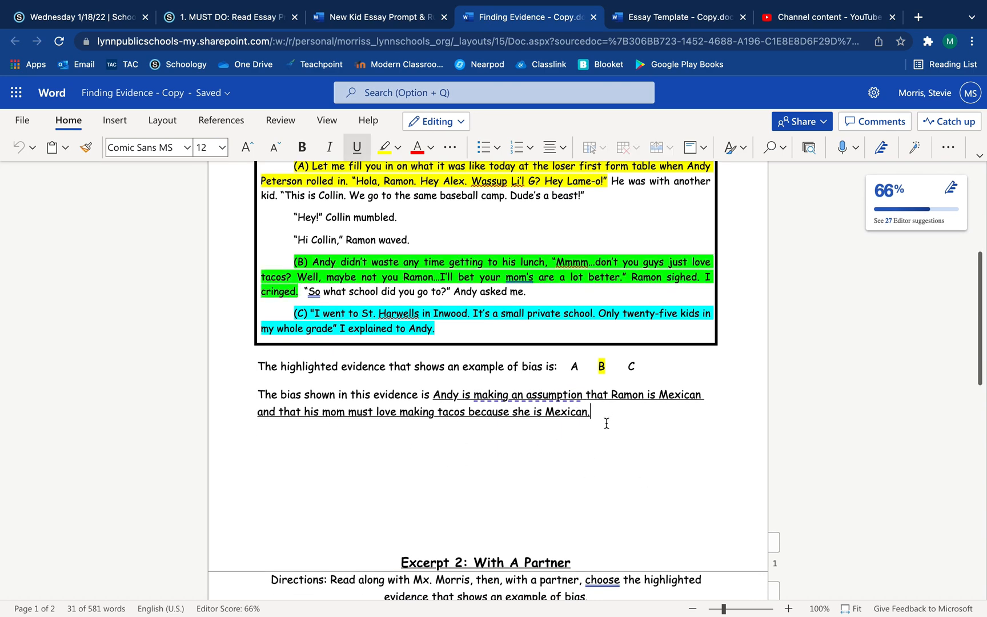
pyautogui.moveTo(601, 417); pyautogui.dragTo(434, 394)
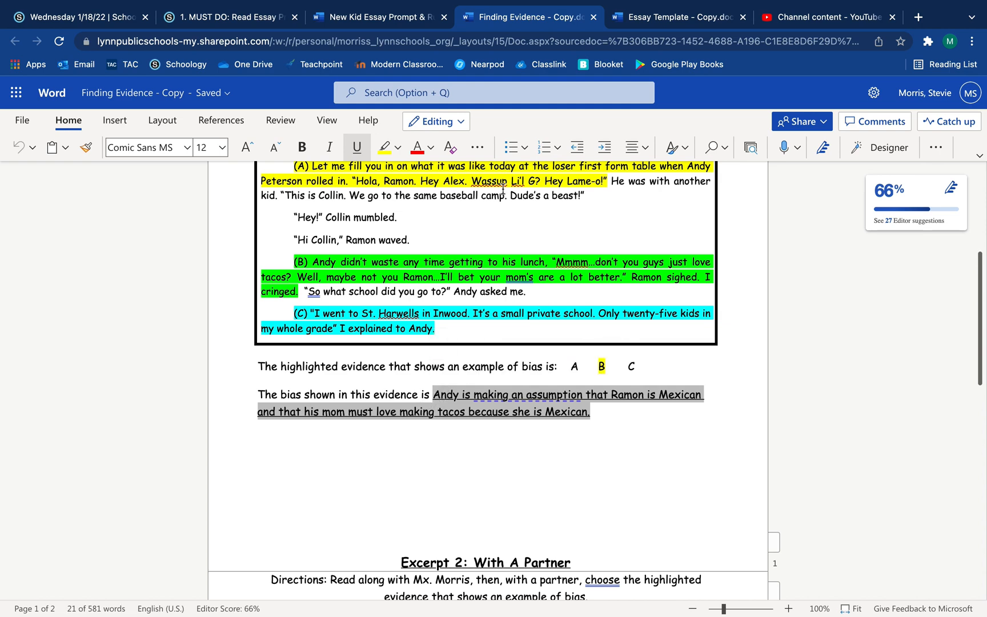
# Replace the blank lines after "The bias shown in this evidence is" in the Essay Template copy's Paragraph 1 with the copied explanation.
pyautogui.click(659, 21)
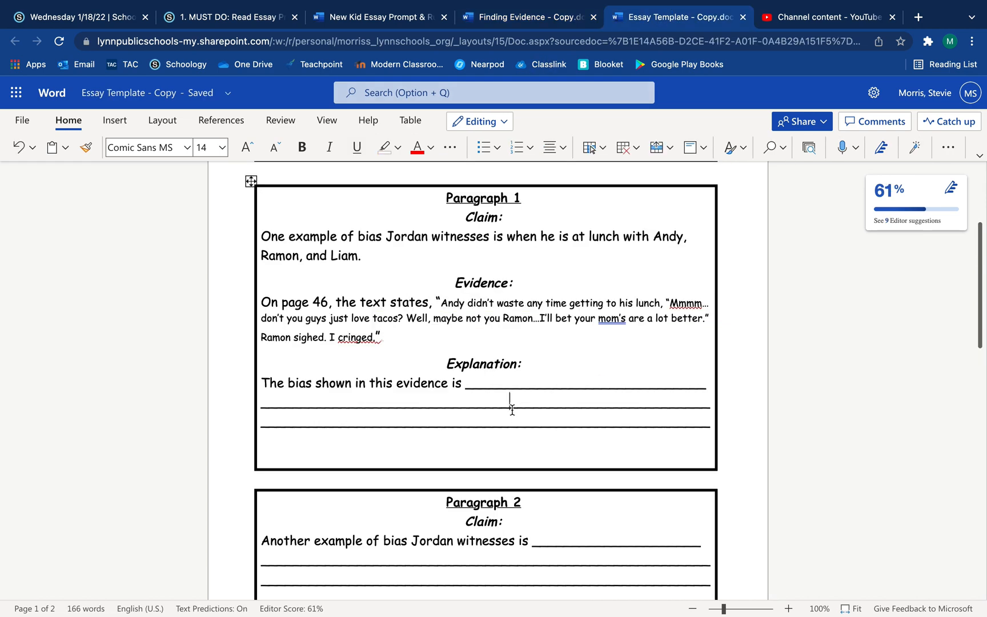
pyautogui.moveTo(711, 427); pyautogui.dragTo(465, 388)
pyautogui.press('super+v')
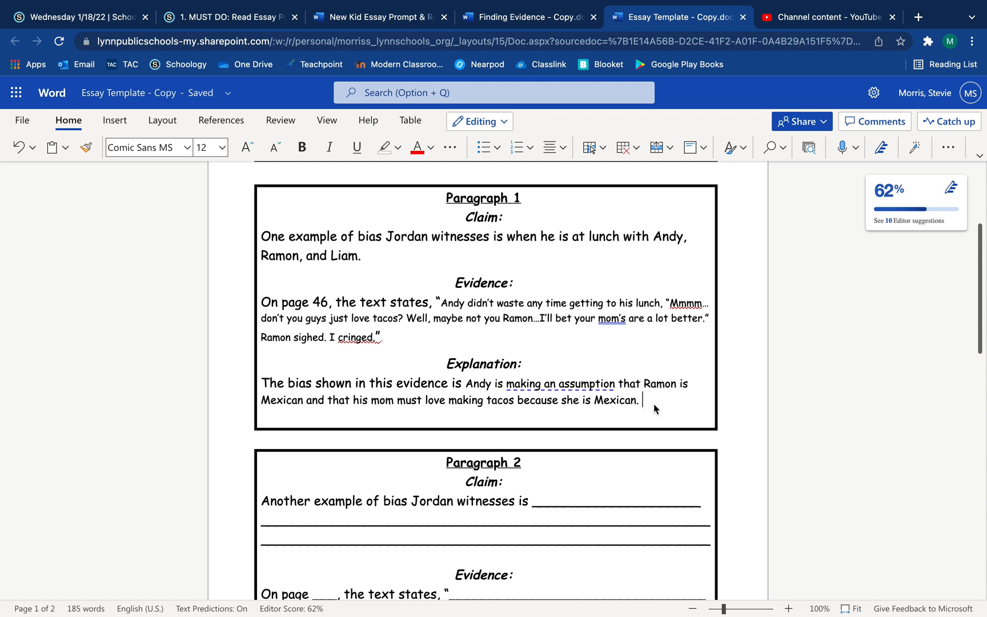
# Add "This is bias because Andy is assuming that all Mexican people love tacos so that must mean Ramon does too." to the Paragraph 1 explanation.
pyautogui.click(656, 409)
pyautogui.write('This is bias because An')
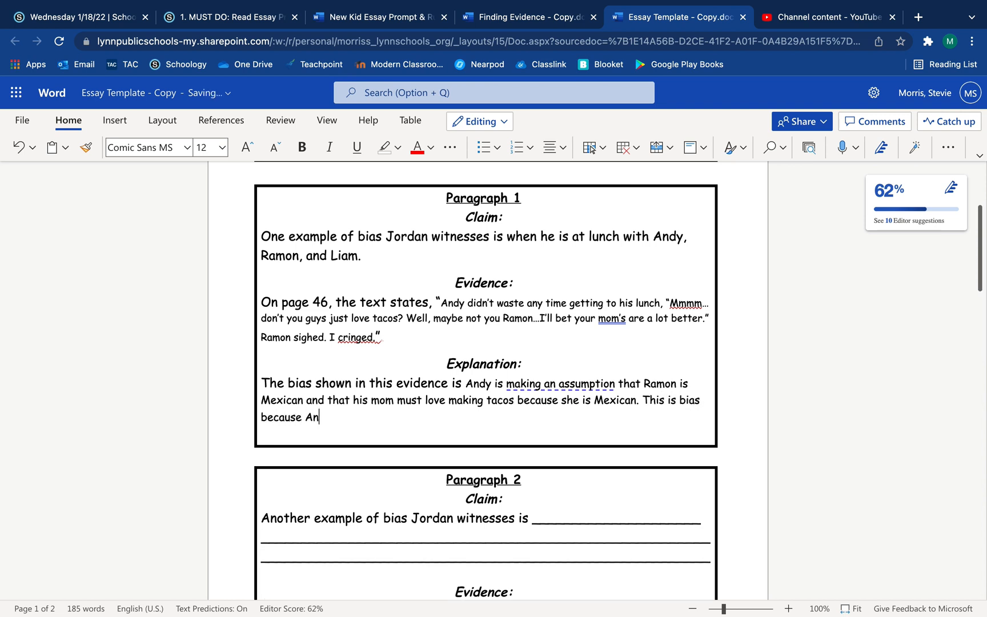
pyautogui.write('dy is assuming ')
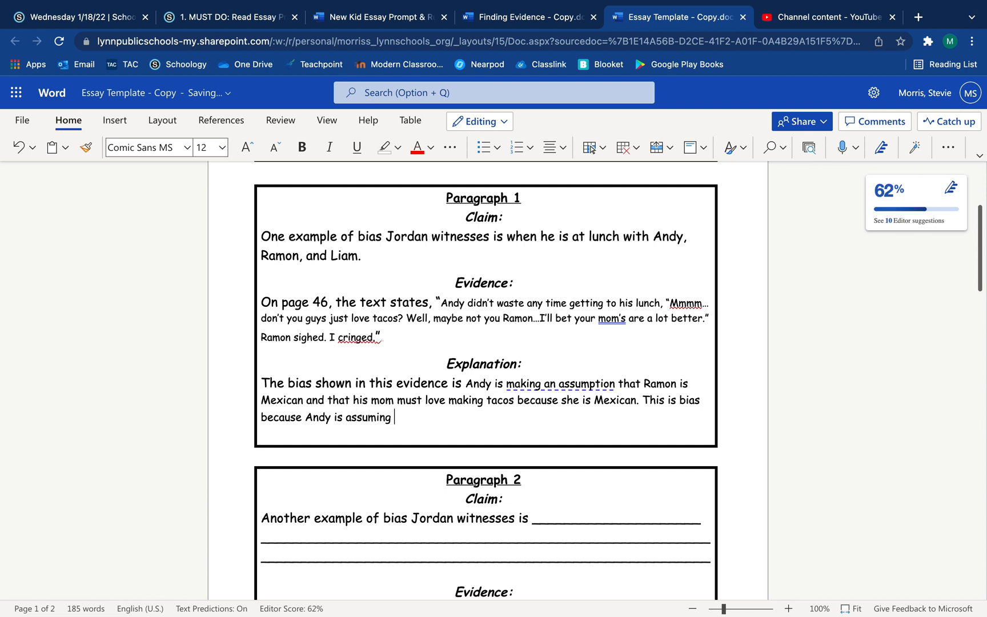
pyautogui.write('that all Mexican peop')
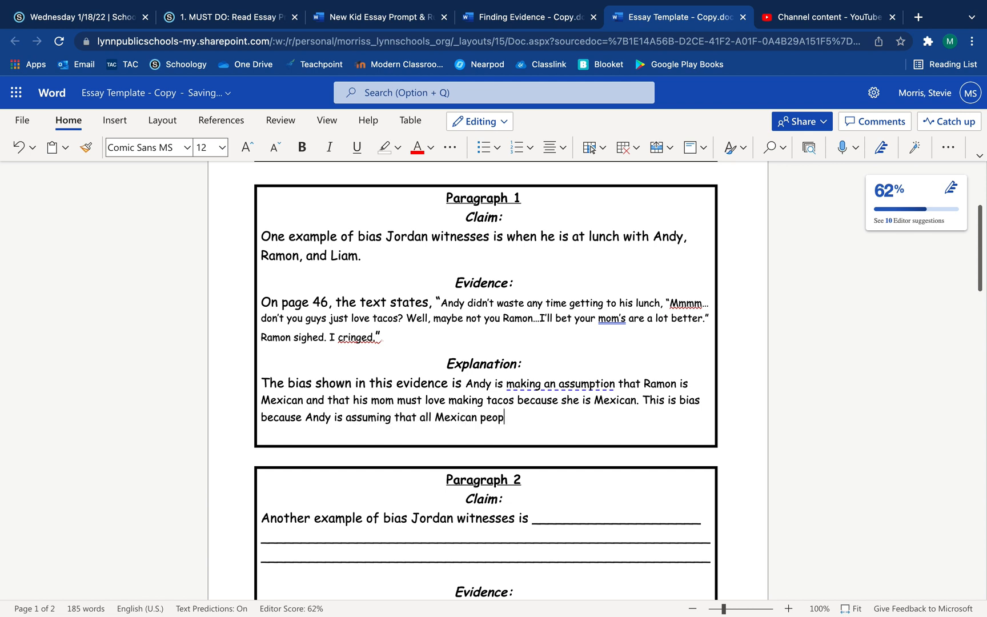
pyautogui.write('le love tacos so that must mean ')
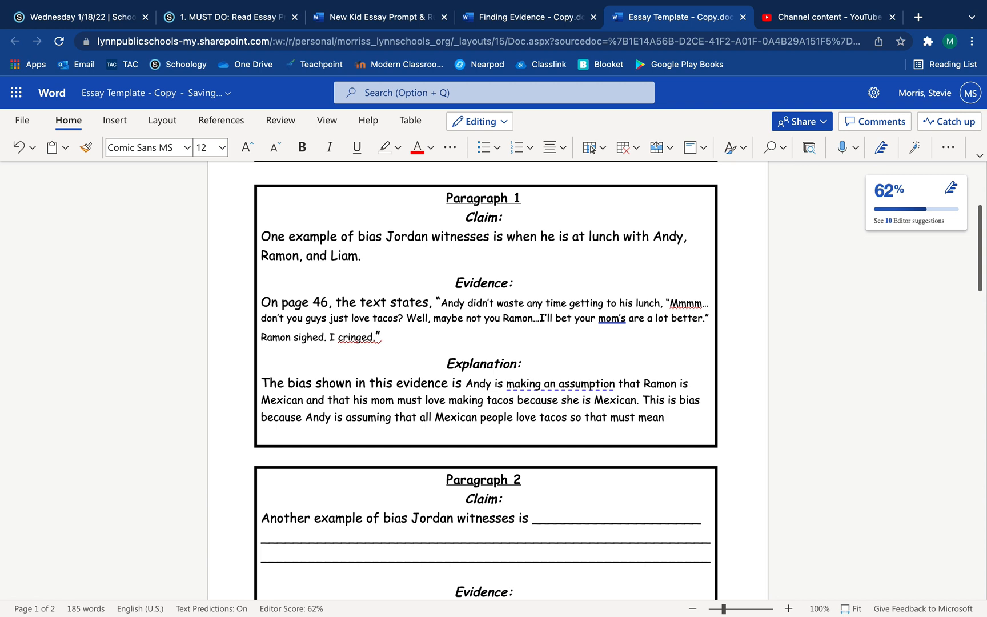
pyautogui.write('Ramon does ')
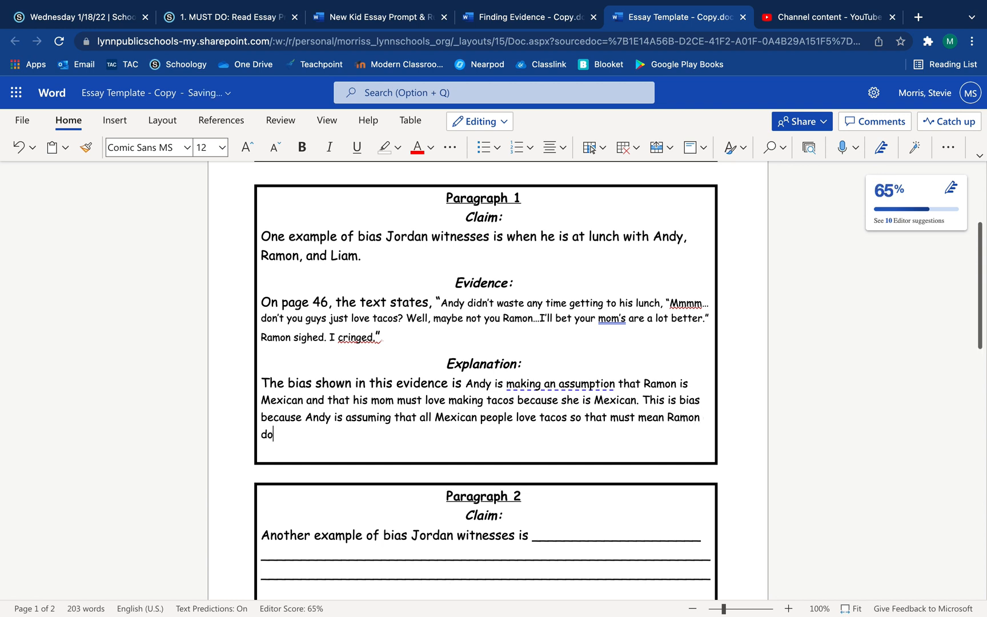
pyautogui.write('too')
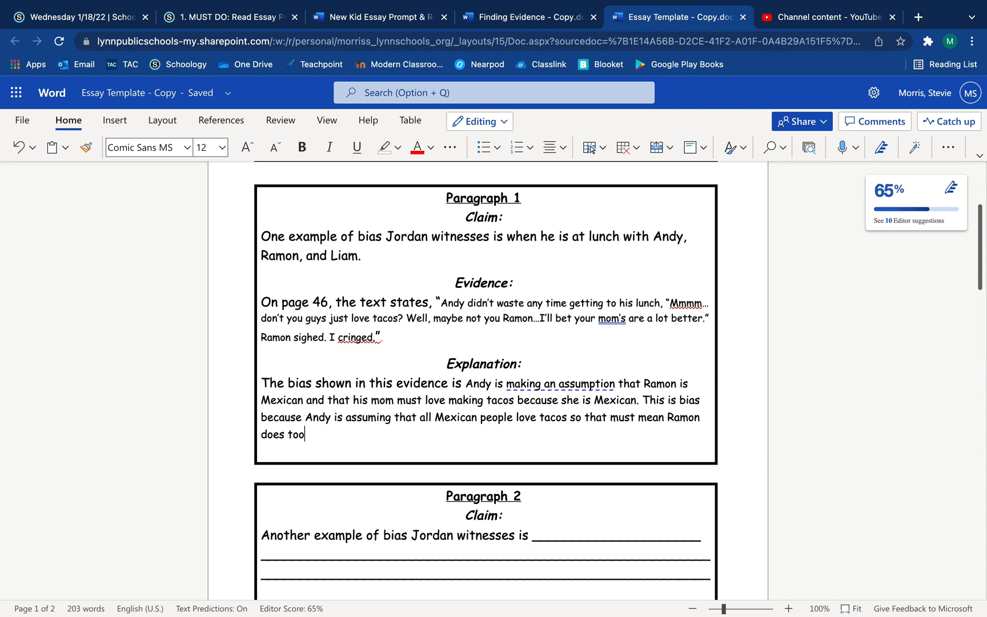
pyautogui.write('.')
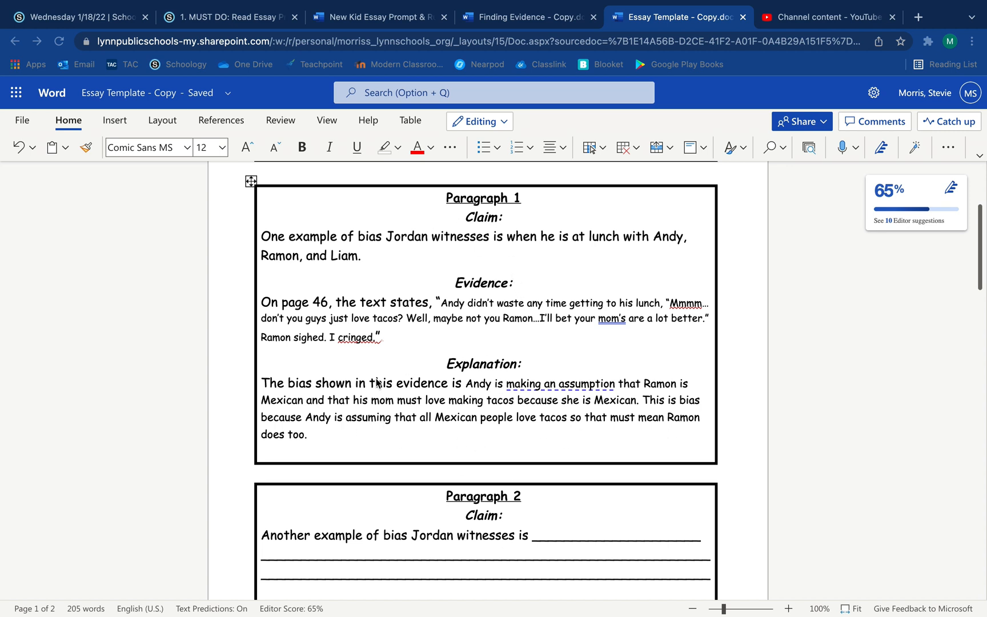
# Look over the claim, evidence and explanation sections of Paragraphs 2 and 3, and return to the start of the essay template.
pyautogui.scroll(-1, 358, 422)
pyautogui.scroll(-5, 359, 425)
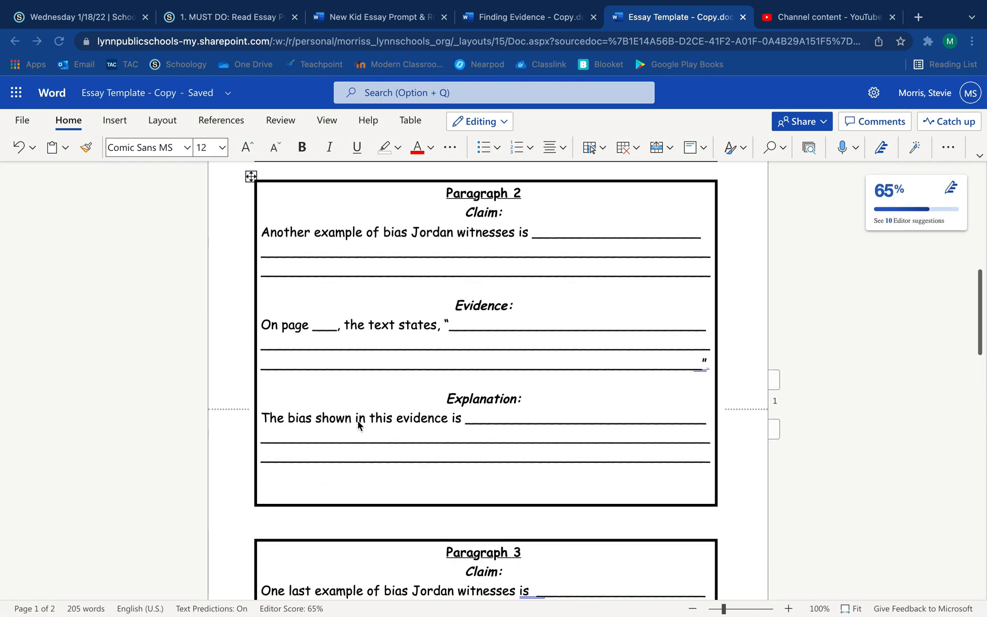
pyautogui.scroll(1, 516, 242)
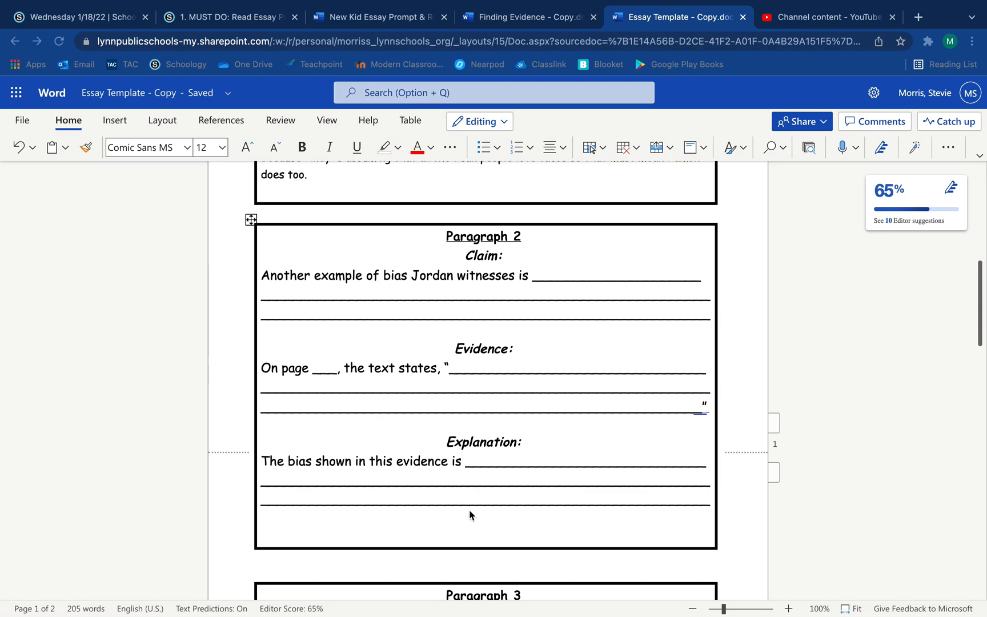
pyautogui.scroll(-3, 513, 463)
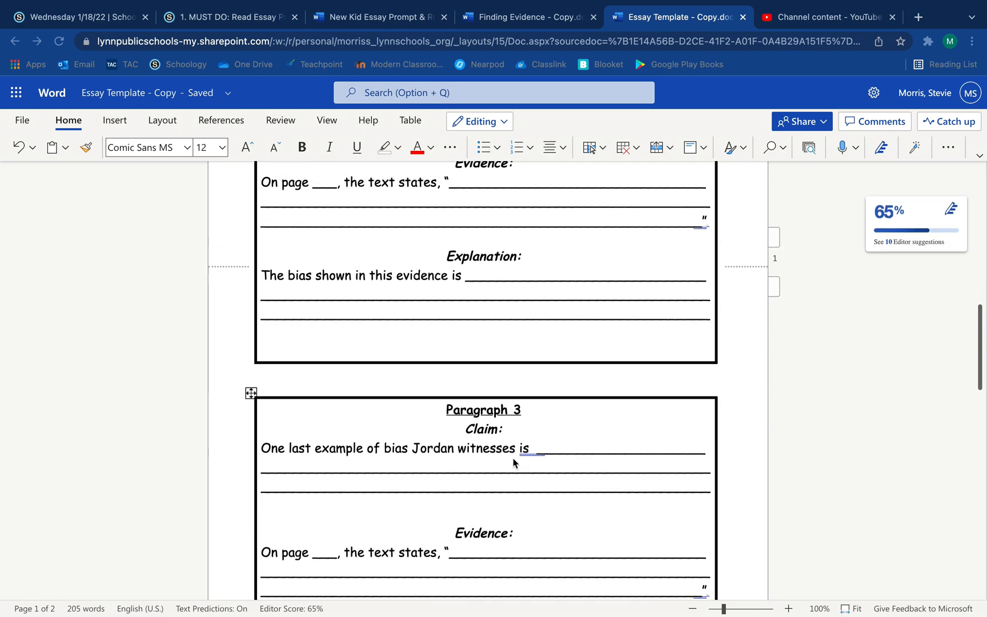
pyautogui.scroll(7, 513, 463)
pyautogui.scroll(3, 514, 463)
pyautogui.scroll(-1, 513, 462)
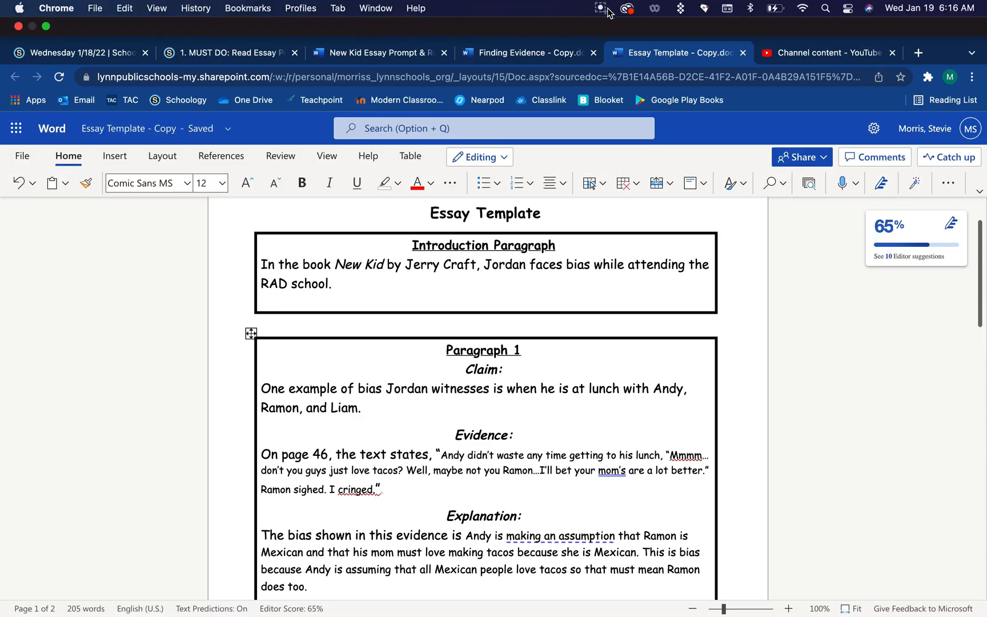
pyautogui.click(602, 8)
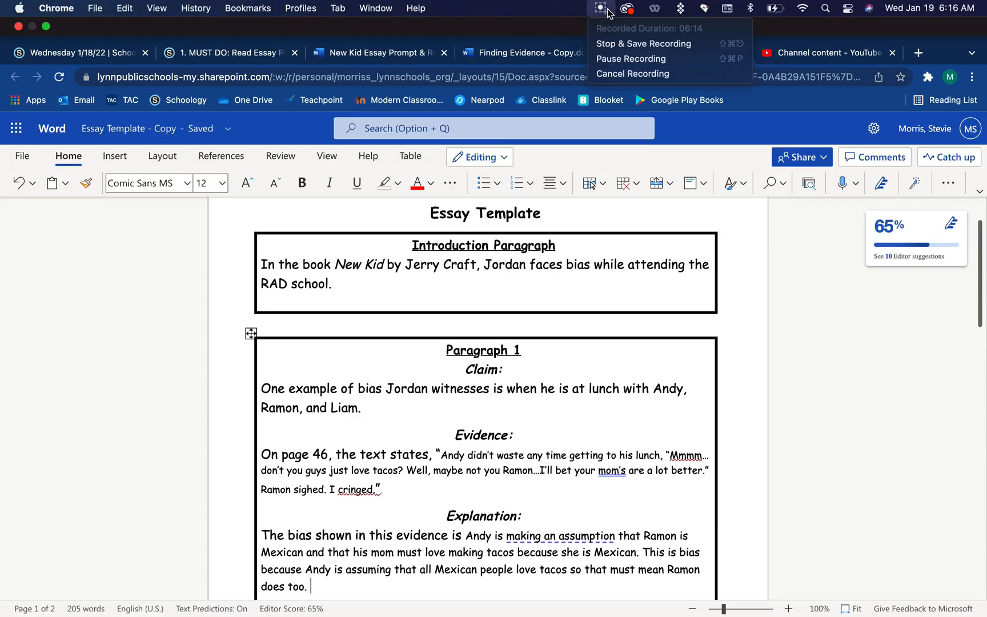